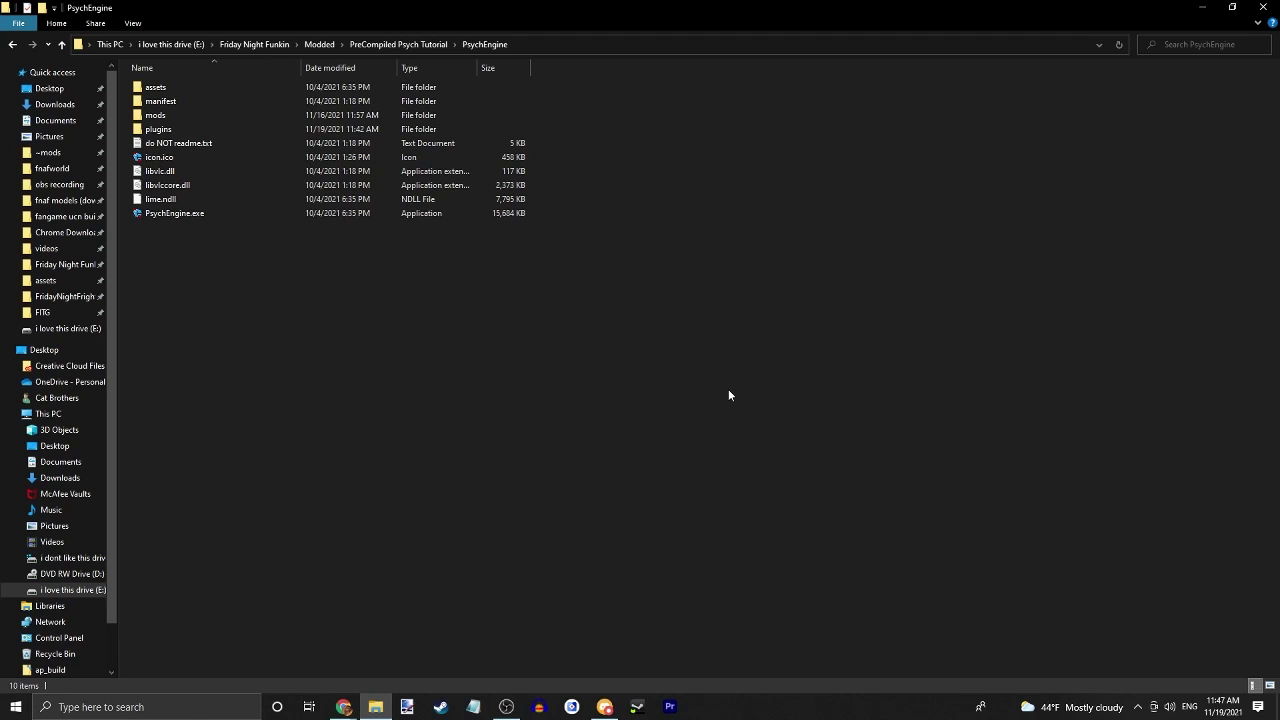
- Switch to the FNF-PsychEngine GitHub page in Chrome and open the Lua Script API page of its wiki
{"action": "mouse_move", "coordinate": [343, 706]}
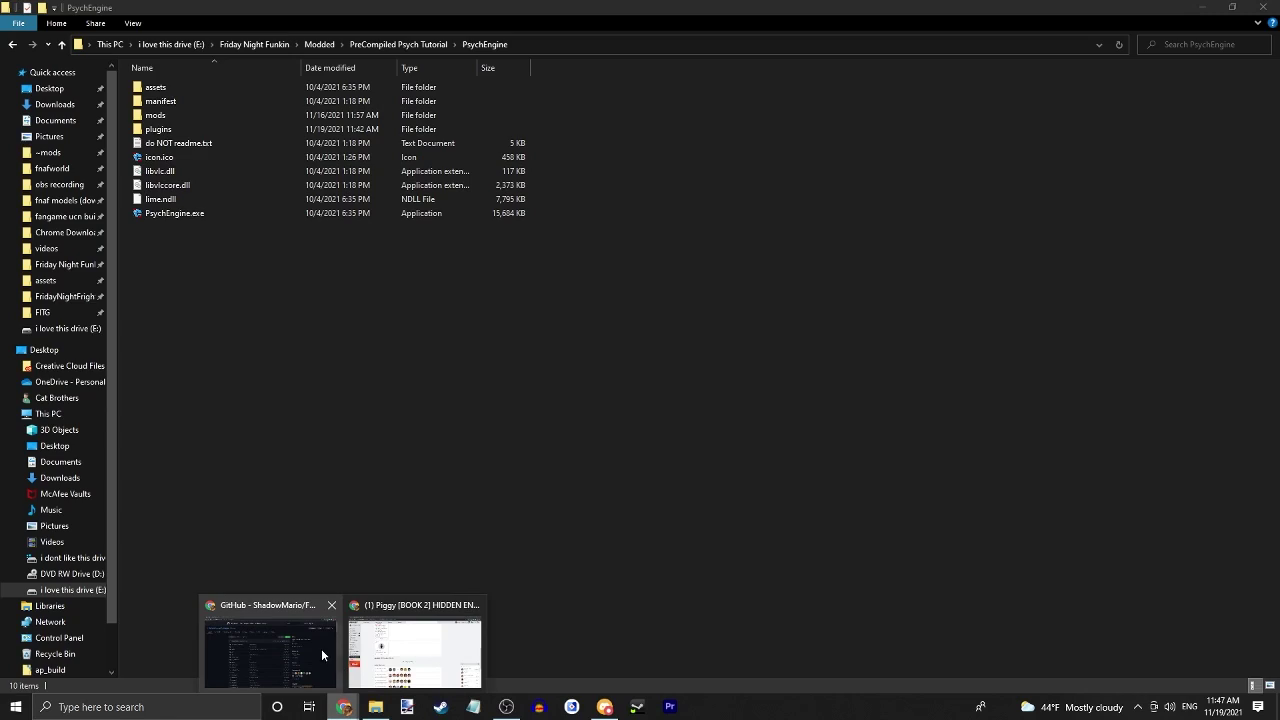
{"action": "left_click", "coordinate": [321, 648]}
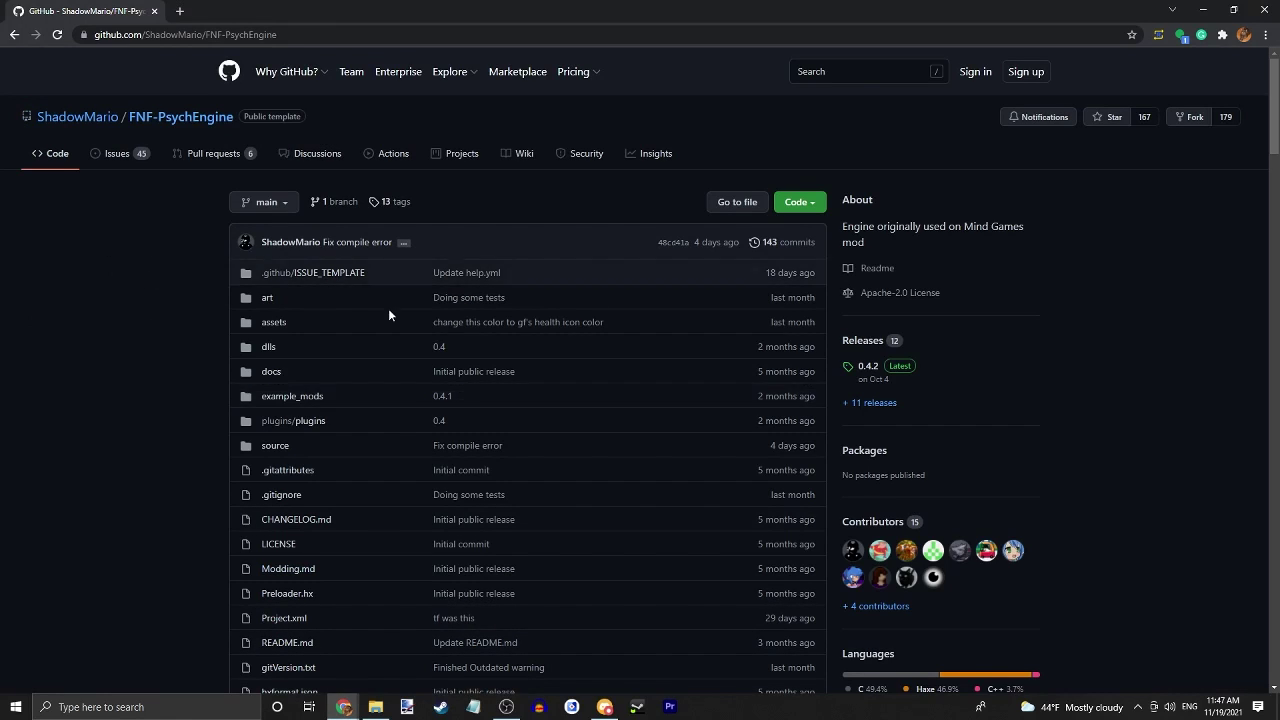
{"action": "left_click", "coordinate": [536, 160]}
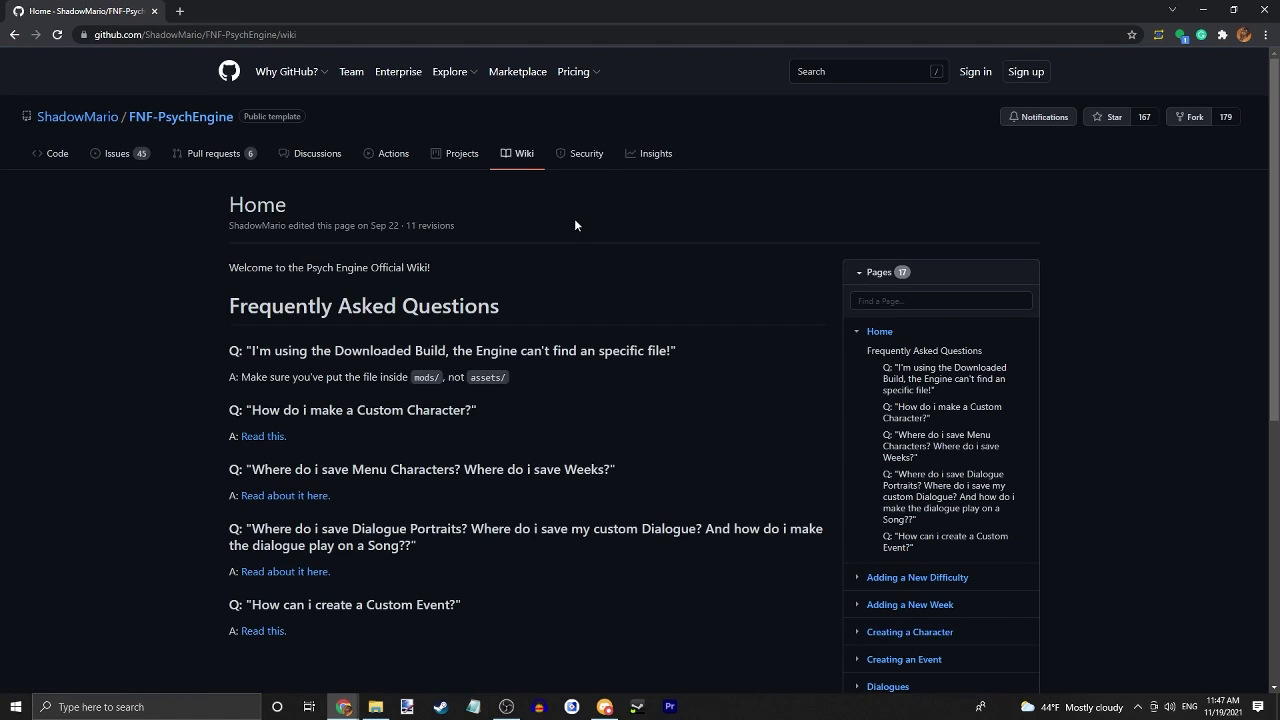
{"action": "scroll", "coordinate": [730, 352], "scroll_direction": "down", "scroll_amount": 3}
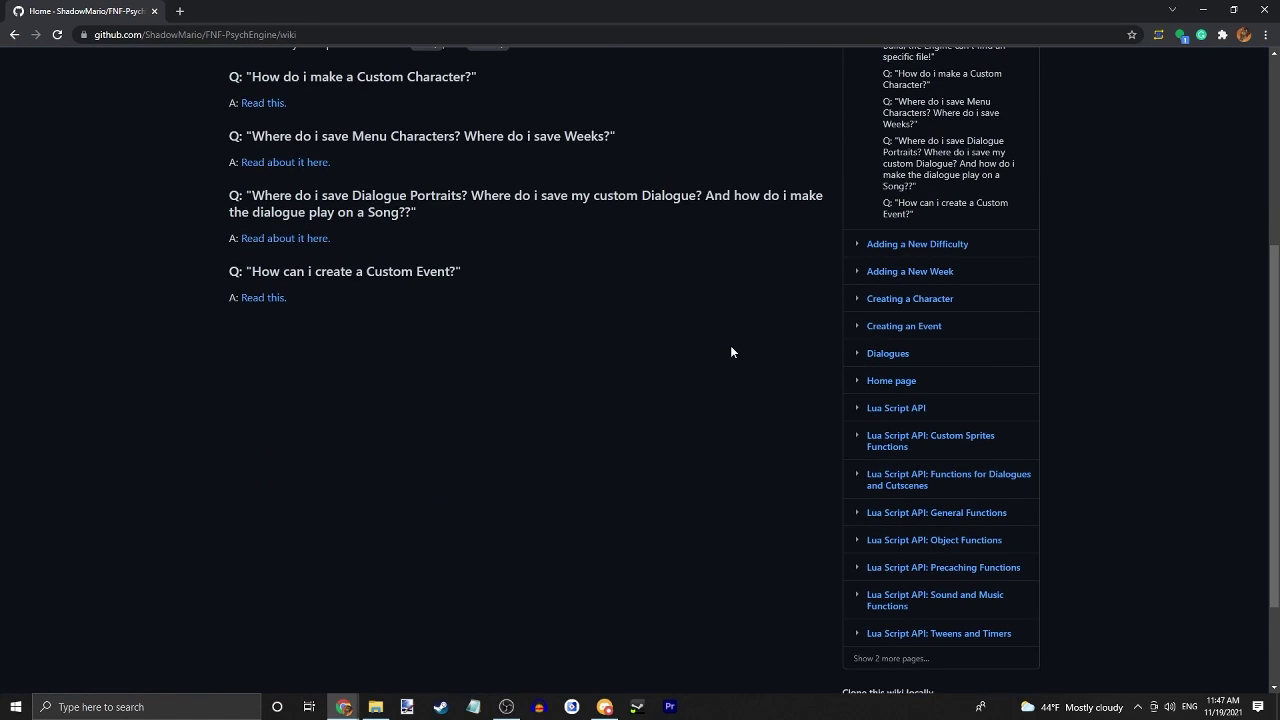
{"action": "left_click", "coordinate": [886, 408]}
- Download the "Video Example - Cutscene on Bopeebo (Story Mode)" script as bopeeboTestVideo.zip into the PsychEngine mods folder
{"action": "scroll", "coordinate": [728, 300], "scroll_direction": "down", "scroll_amount": 3}
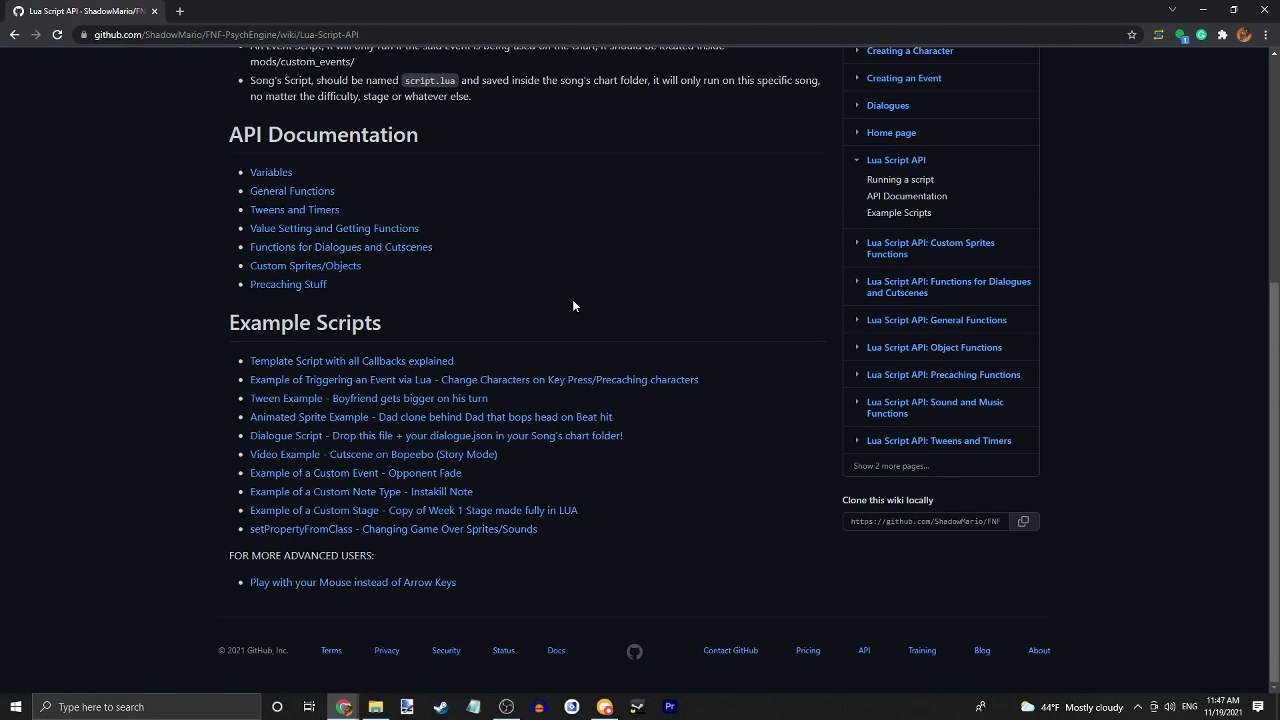
{"action": "left_click", "coordinate": [378, 456]}
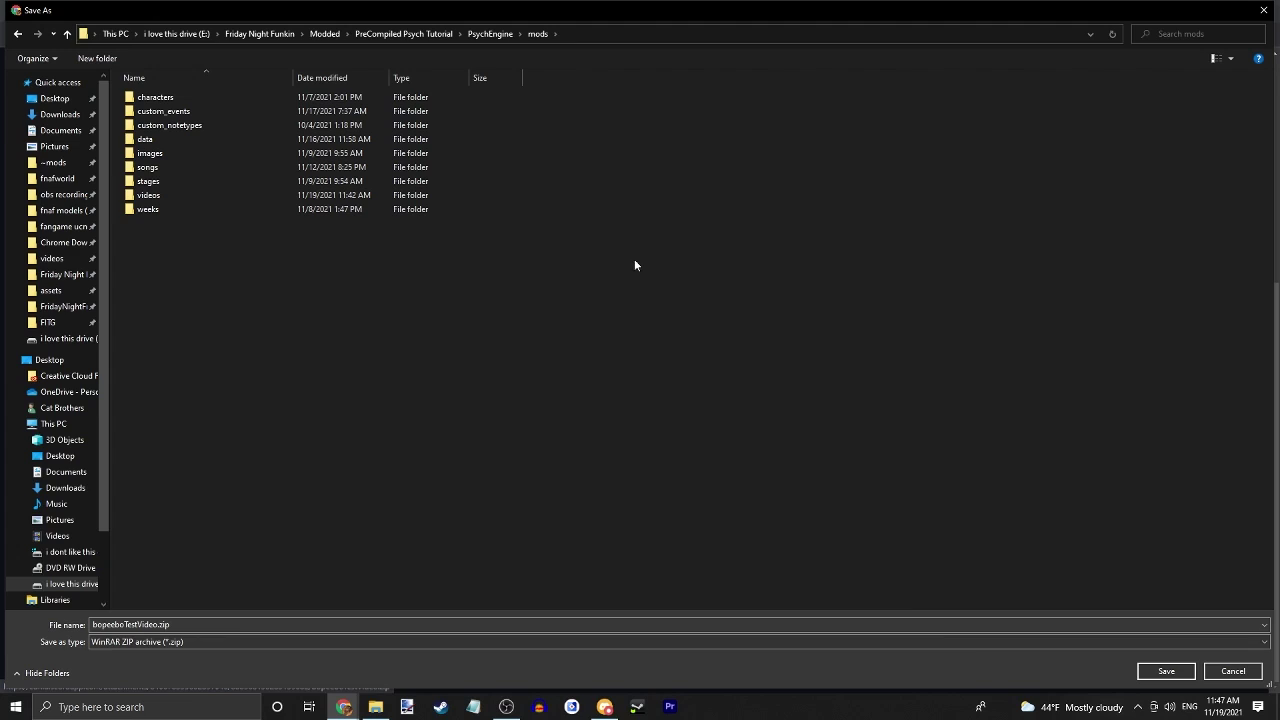
{"action": "left_click", "coordinate": [1166, 671]}
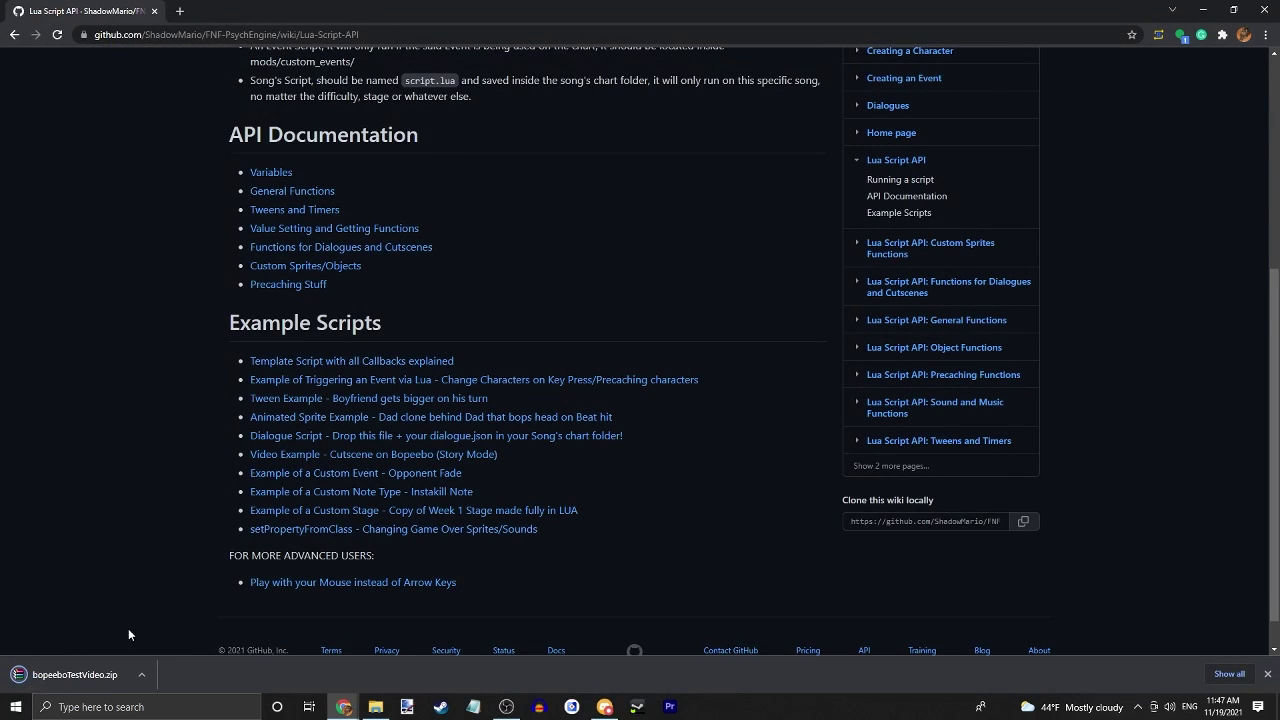
{"action": "scroll", "coordinate": [136, 605], "scroll_direction": "up", "scroll_amount": 4}
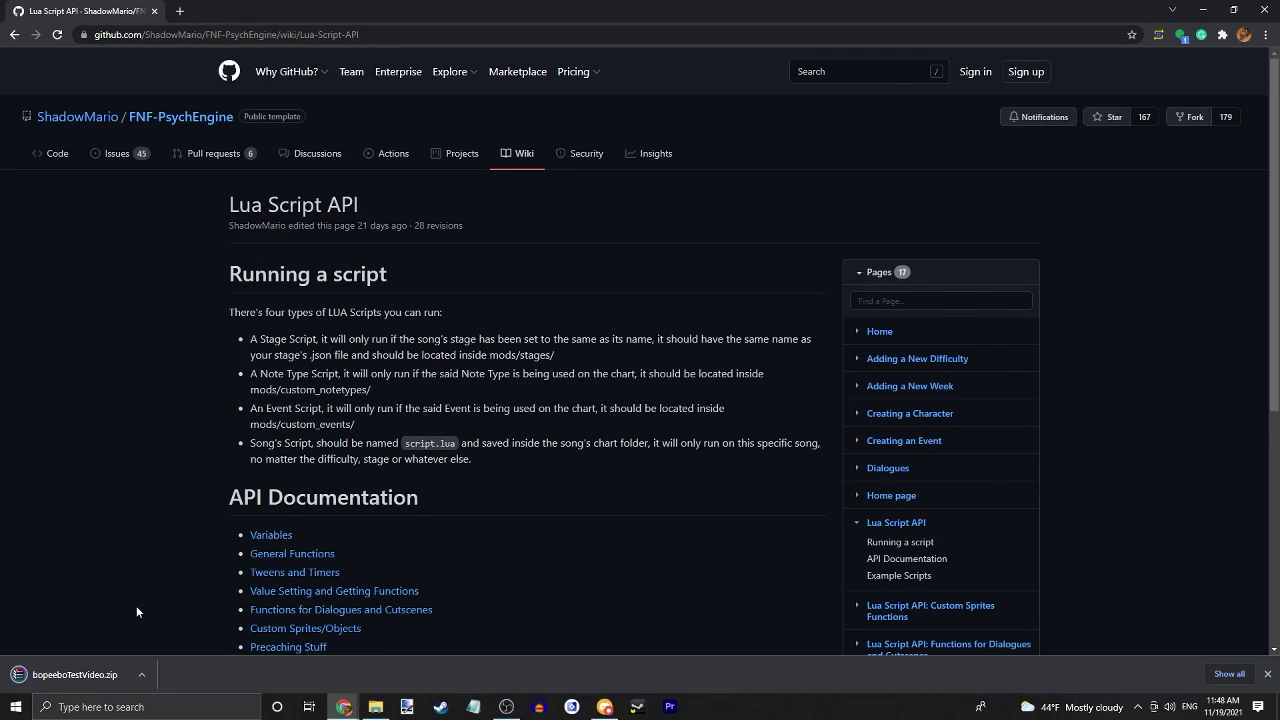
{"action": "scroll", "coordinate": [137, 605], "scroll_direction": "down", "scroll_amount": 3}
{"action": "scroll", "coordinate": [138, 605], "scroll_direction": "up", "scroll_amount": 3}
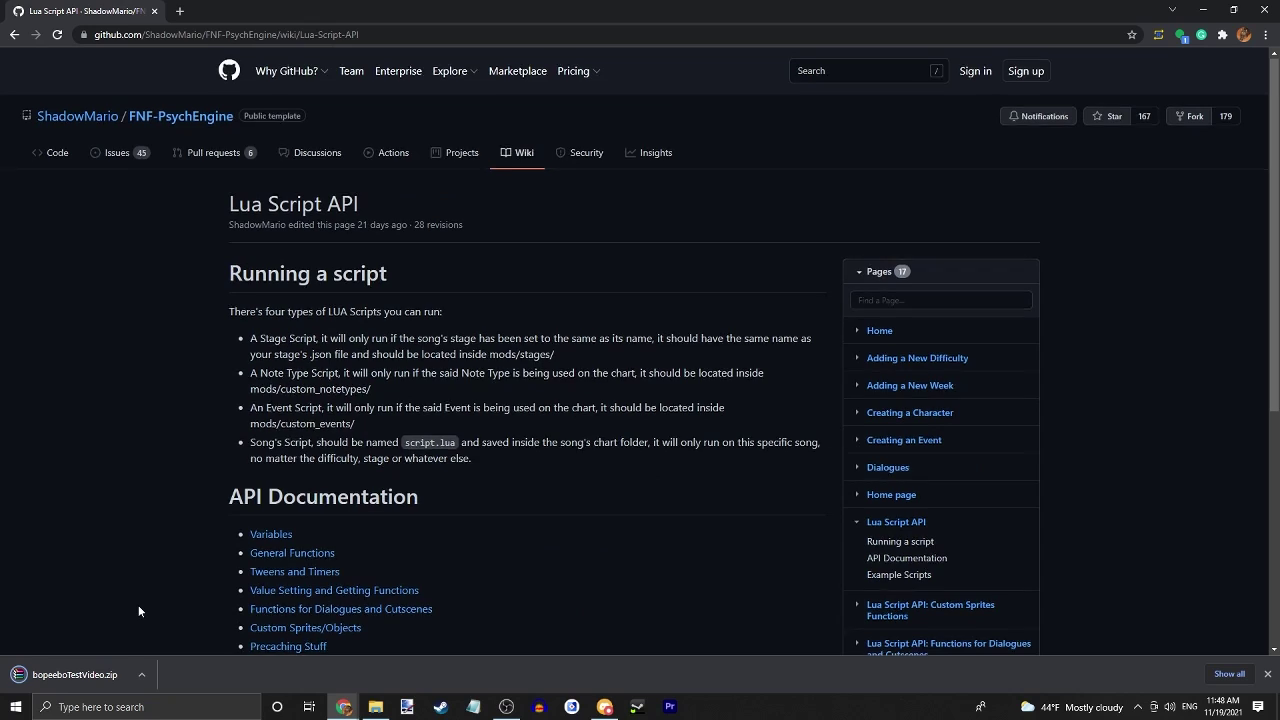
{"action": "scroll", "coordinate": [138, 605], "scroll_direction": "down", "scroll_amount": 3}
{"action": "scroll", "coordinate": [138, 605], "scroll_direction": "up", "scroll_amount": 3}
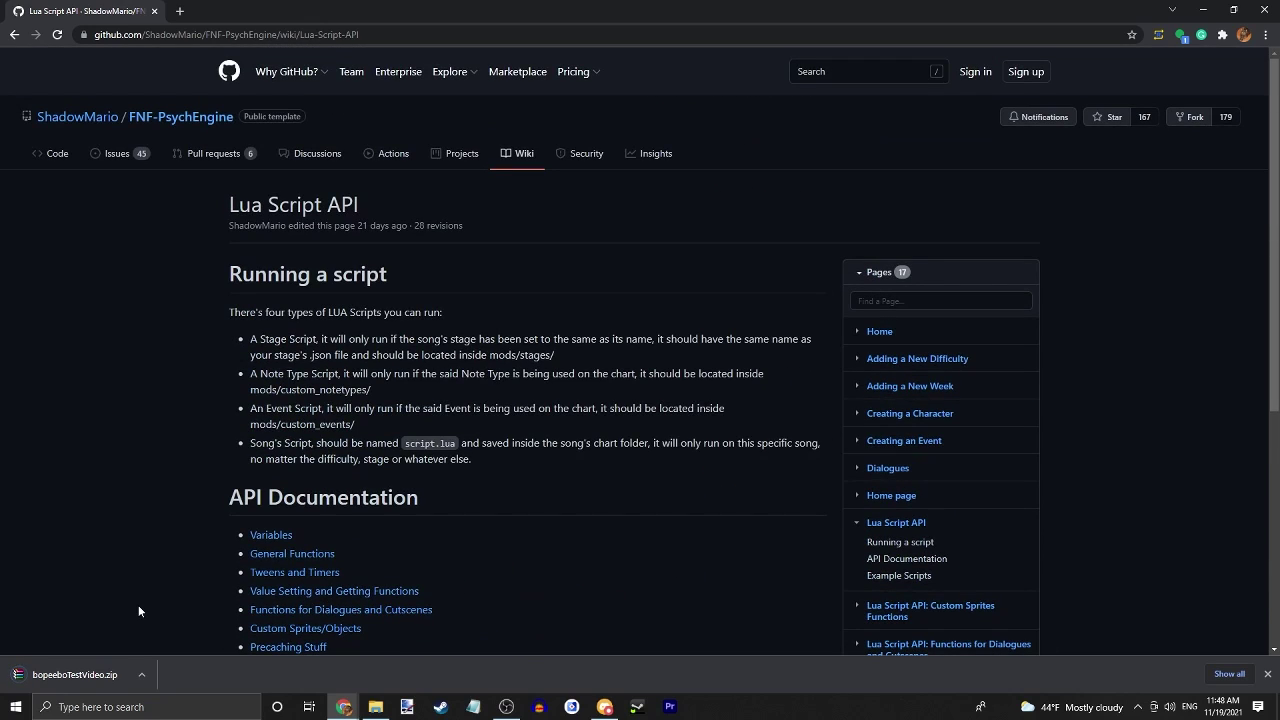
- Show the downloaded bopeeboTestVideo.zip in its folder, extract it directly into mods, and delete the archive
{"action": "left_click", "coordinate": [142, 675]}
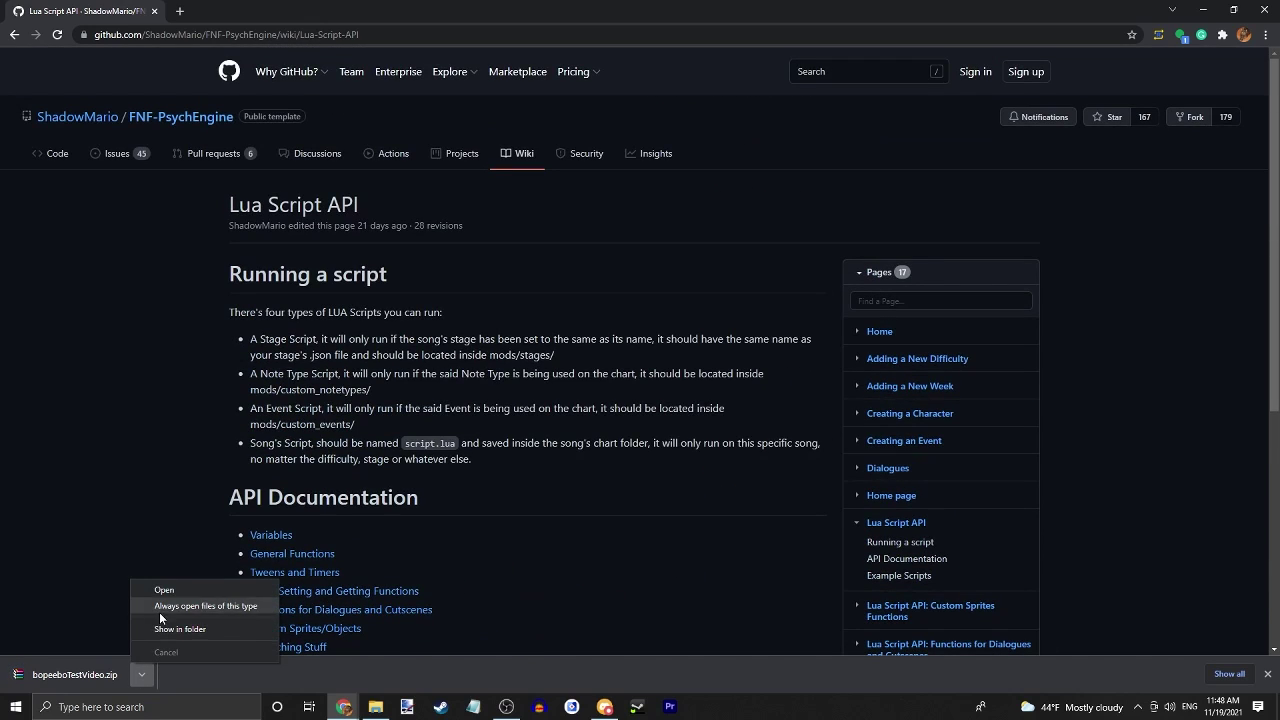
{"action": "left_click", "coordinate": [168, 629]}
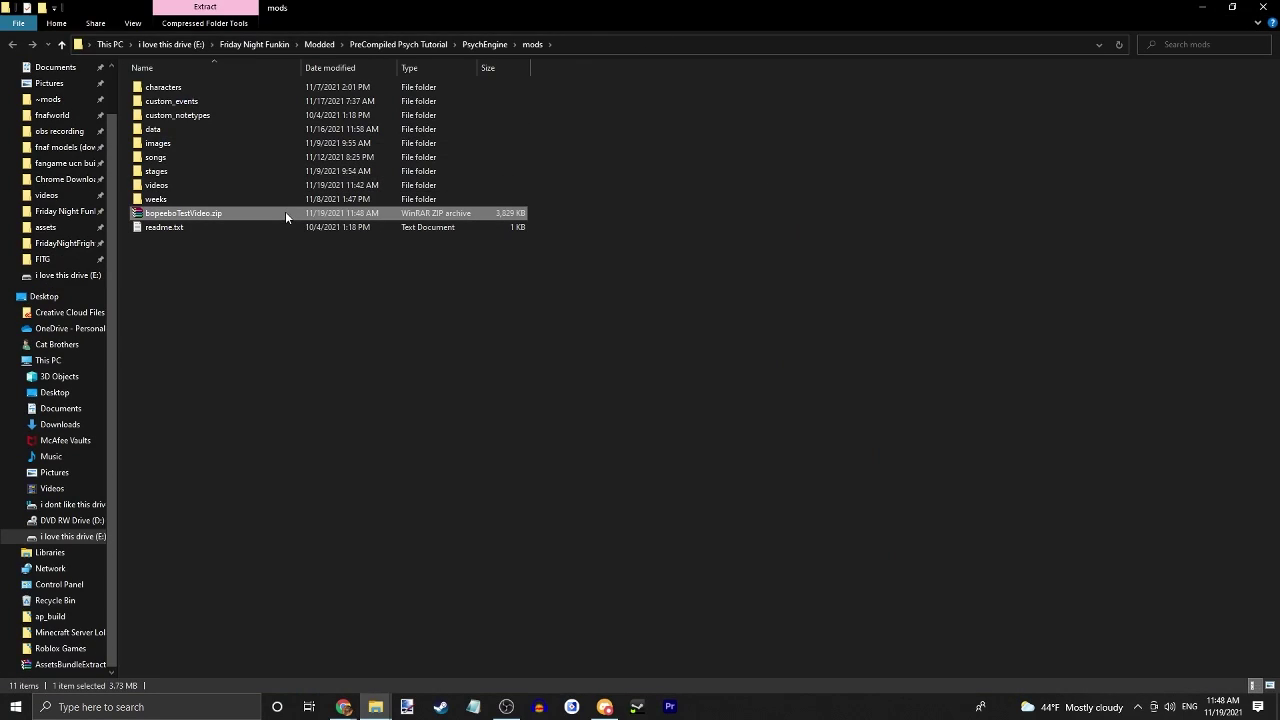
{"action": "right_click", "coordinate": [285, 213]}
{"action": "left_click", "coordinate": [340, 264]}
{"action": "right_click", "coordinate": [180, 214]}
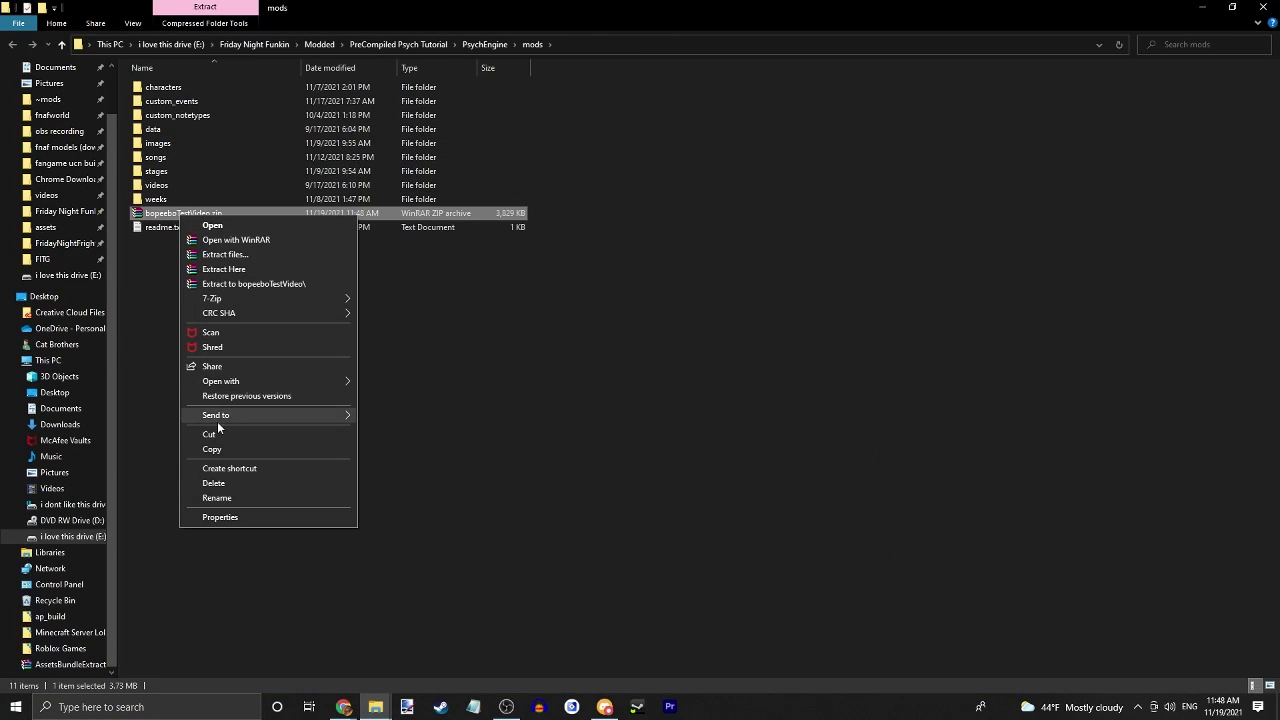
{"action": "left_click", "coordinate": [213, 483]}
- Open the videos folder inside mods to check the extracted video file
{"action": "left_click", "coordinate": [173, 184]}
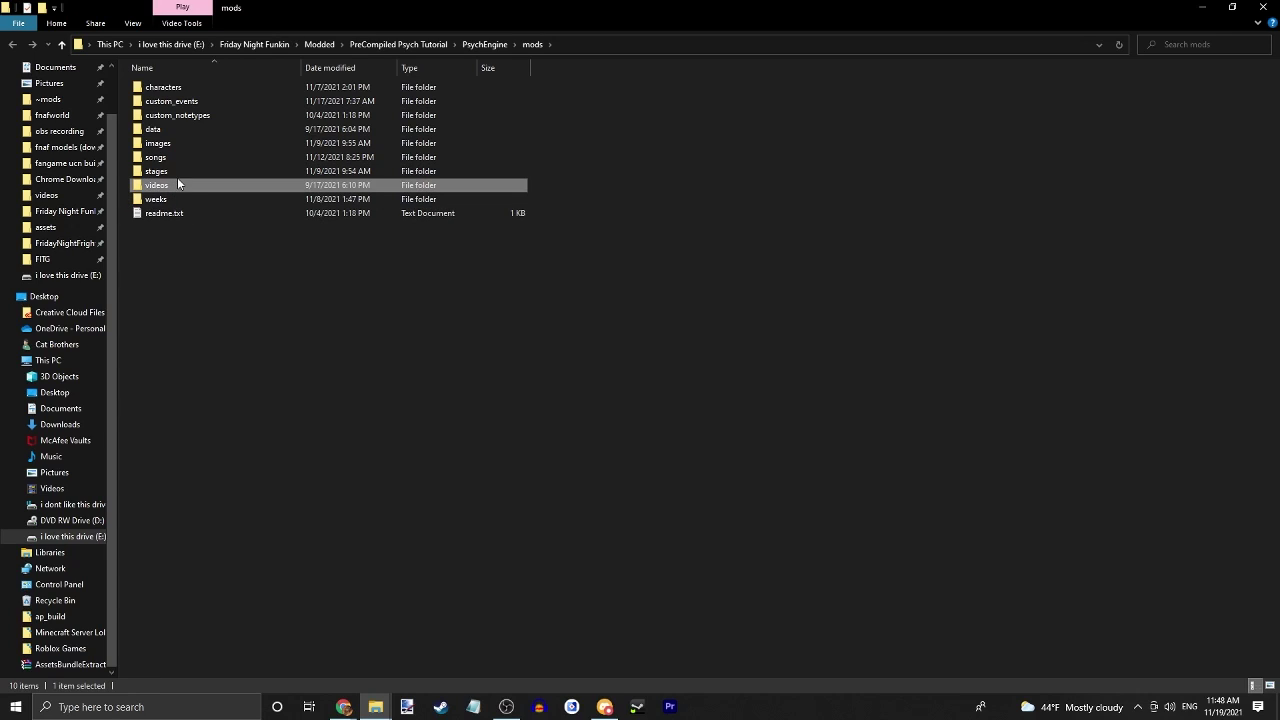
{"action": "double_click", "coordinate": [180, 185]}
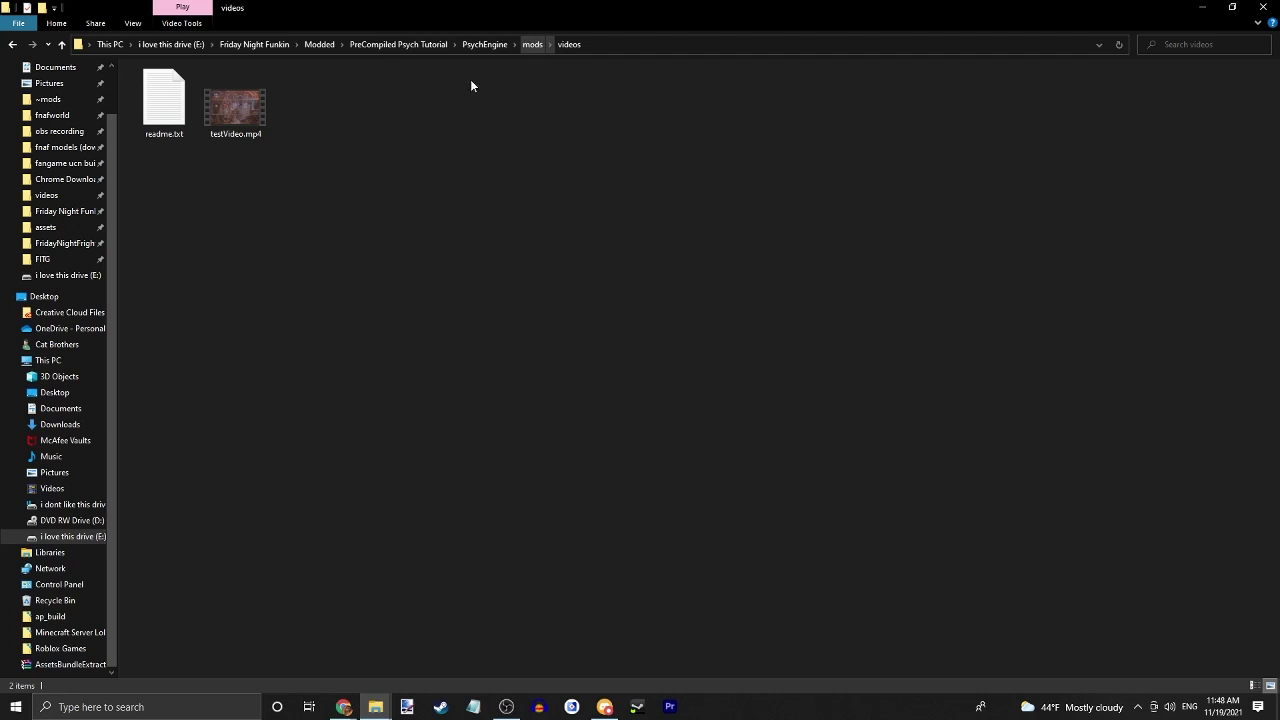
{"action": "left_click_drag", "start_coordinate": [283, 142], "coordinate": [620, 290]}
- Copy script.lua from mods/data/bopeebo into the mods/data/awesome song folder
{"action": "left_click", "coordinate": [532, 44]}
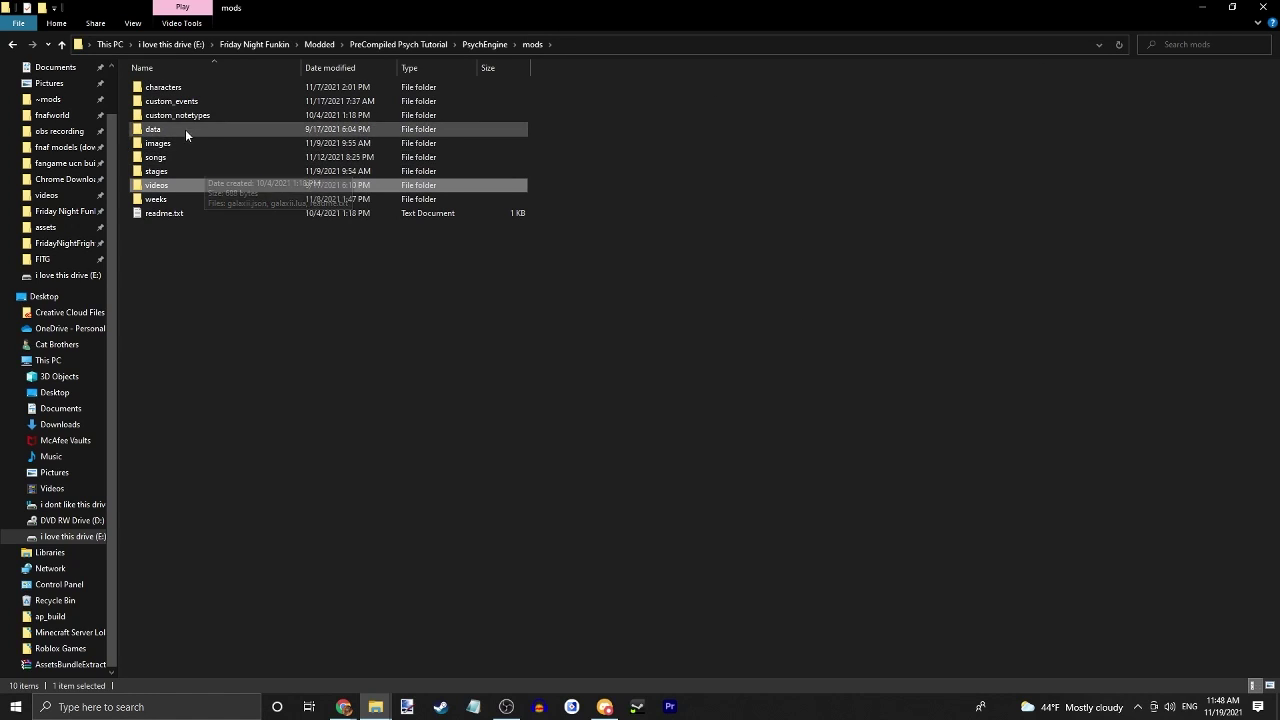
{"action": "double_click", "coordinate": [180, 128]}
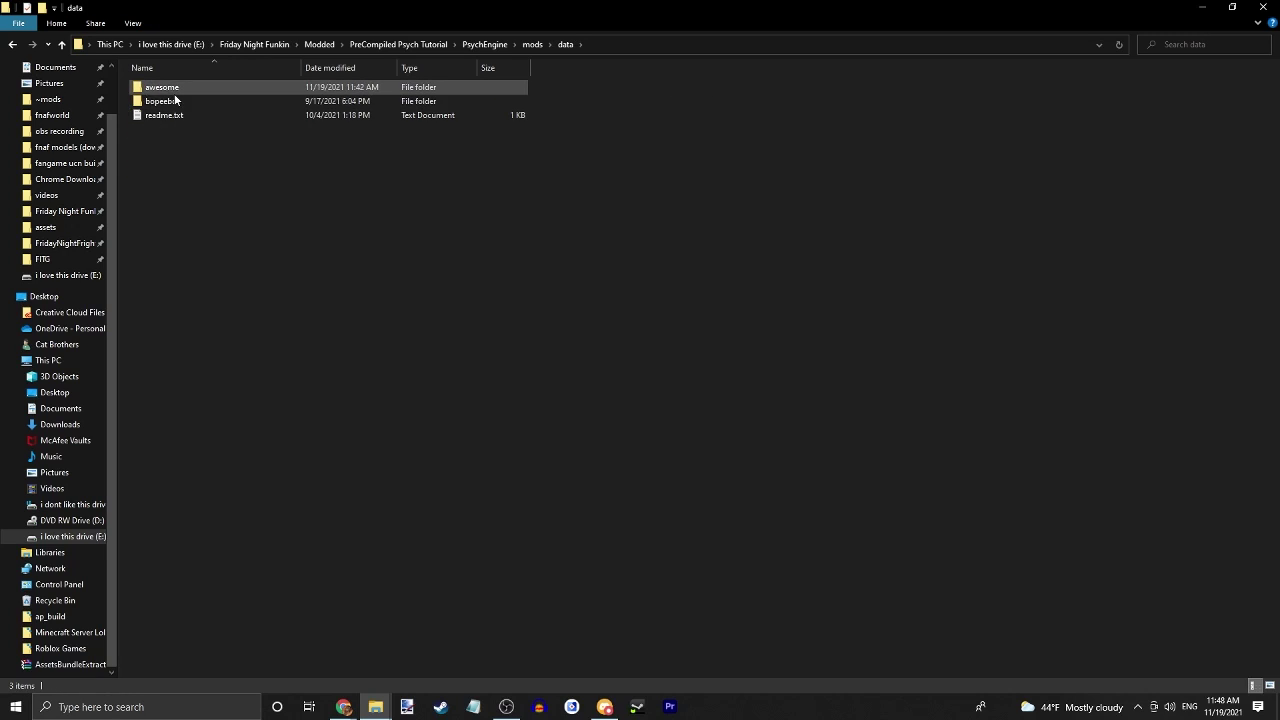
{"action": "double_click", "coordinate": [198, 104]}
{"action": "right_click", "coordinate": [166, 91]}
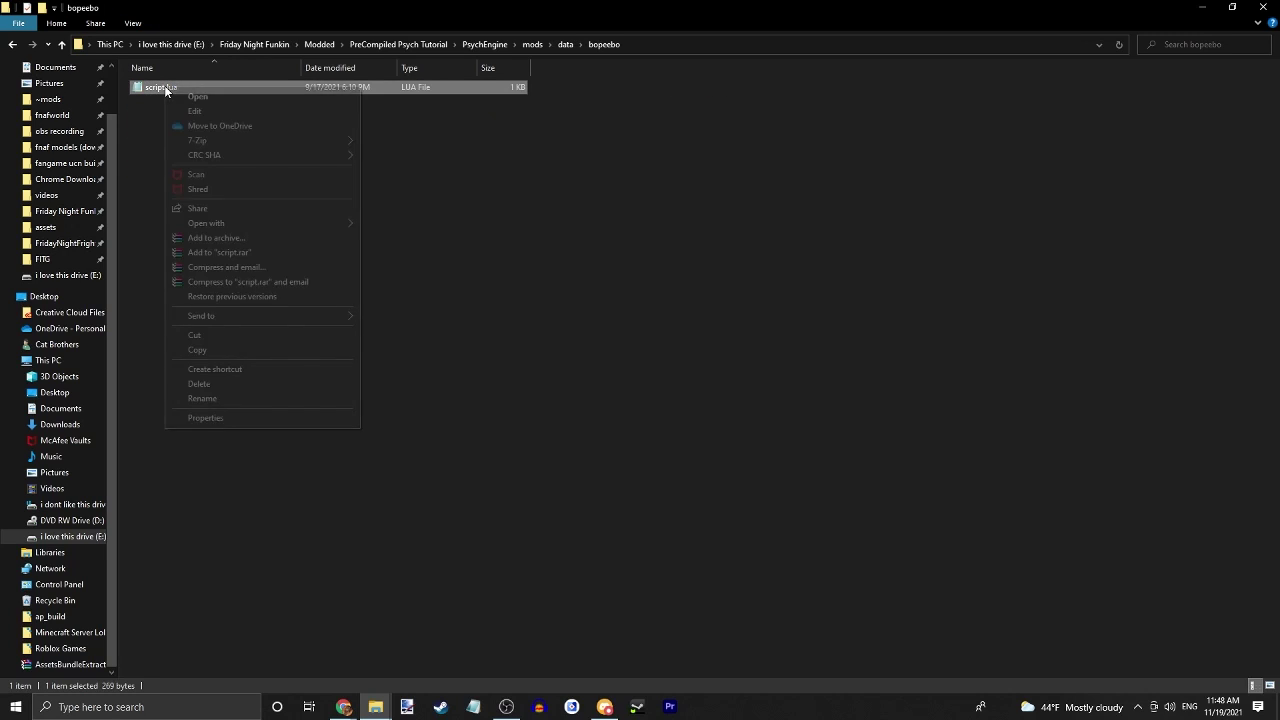
{"action": "left_click", "coordinate": [240, 350]}
{"action": "left_click", "coordinate": [565, 44]}
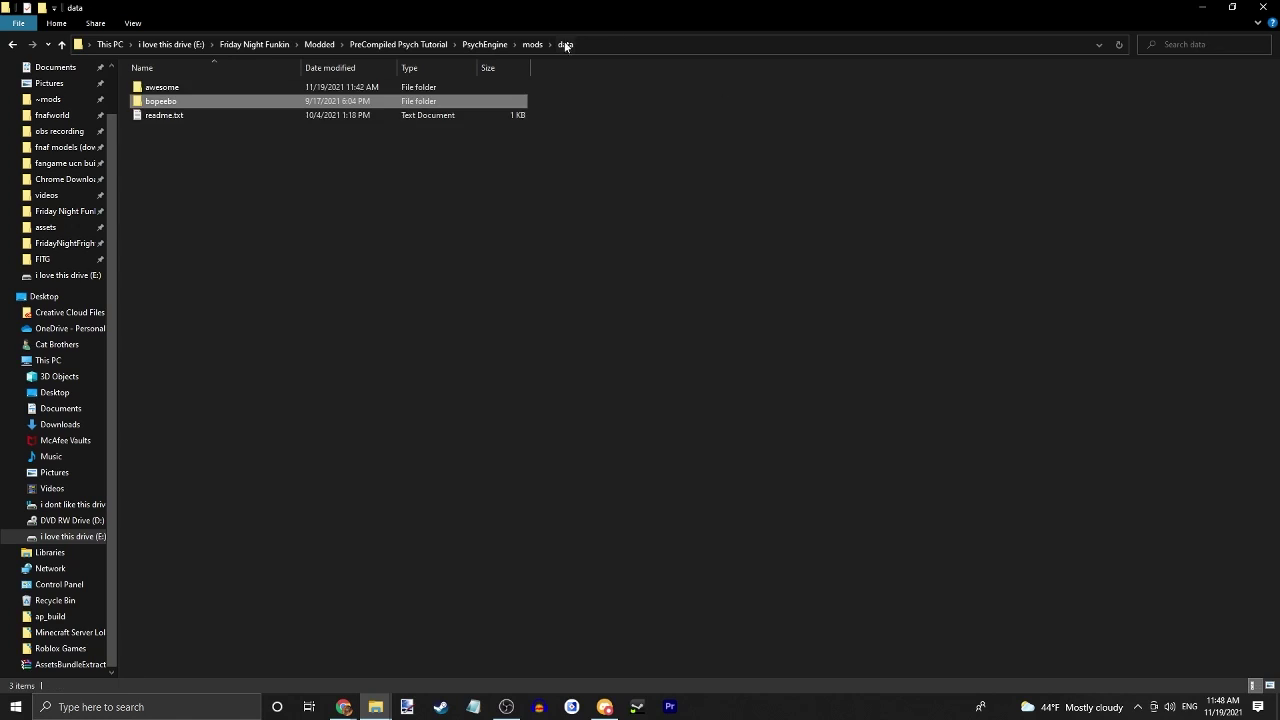
{"action": "double_click", "coordinate": [245, 88]}
{"action": "right_click", "coordinate": [298, 181]}
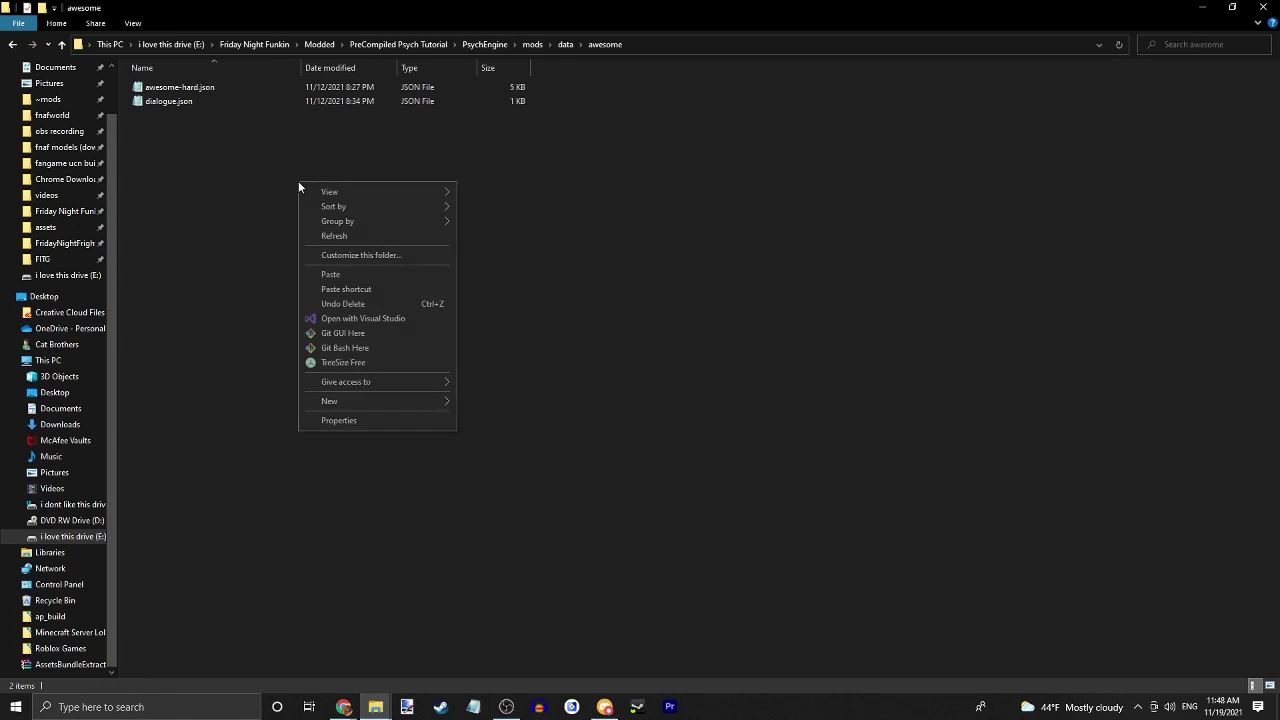
{"action": "left_click", "coordinate": [341, 276]}
- Open the copied script.lua in Notepad, inspect the video name in the startVideo call, and close the file
{"action": "double_click", "coordinate": [193, 115]}
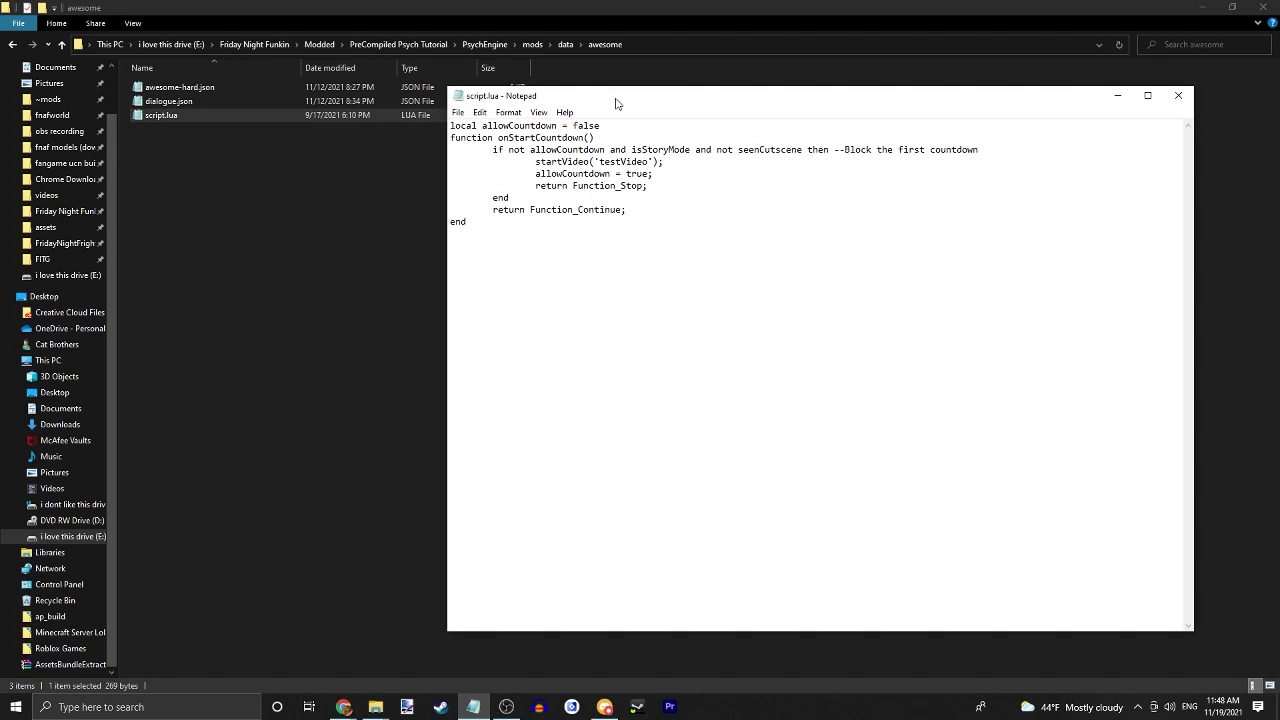
{"action": "left_click_drag", "start_coordinate": [602, 96], "coordinate": [532, 92]}
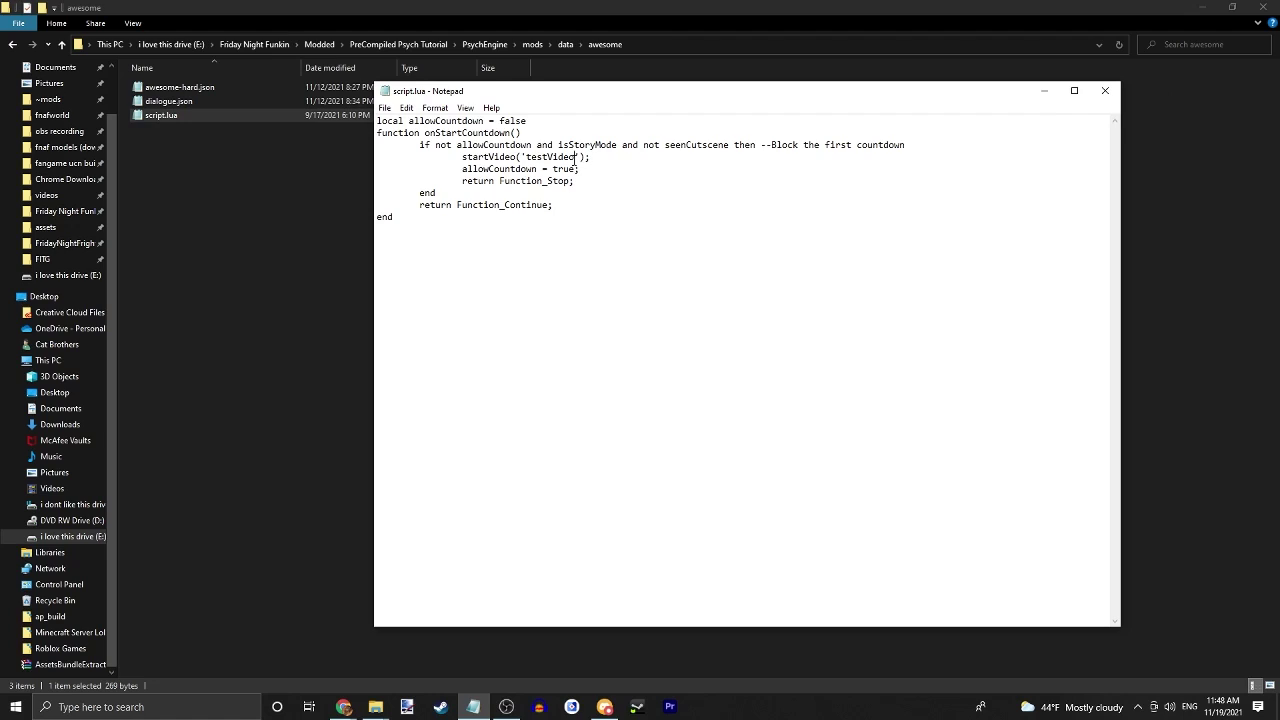
{"action": "left_click_drag", "start_coordinate": [576, 157], "coordinate": [528, 150]}
{"action": "left_click", "coordinate": [1103, 91]}
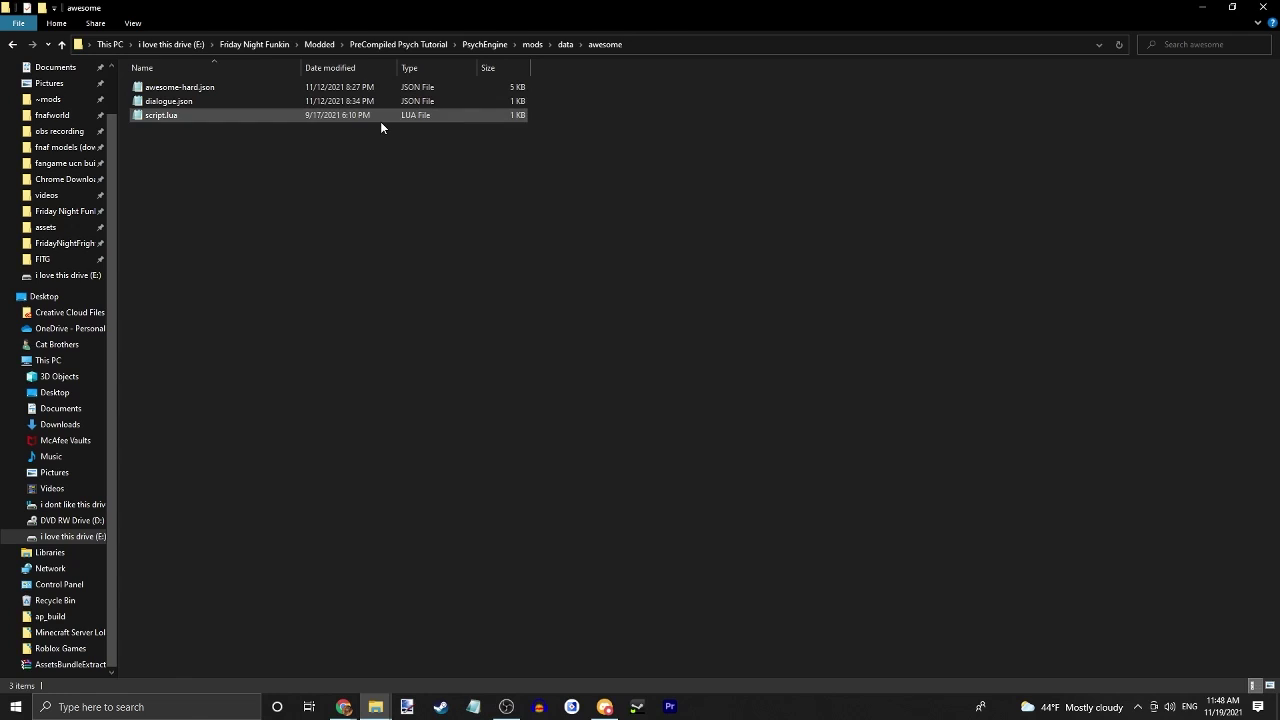
- Delete the bopeebo folder from mods/data
{"action": "left_click", "coordinate": [565, 44]}
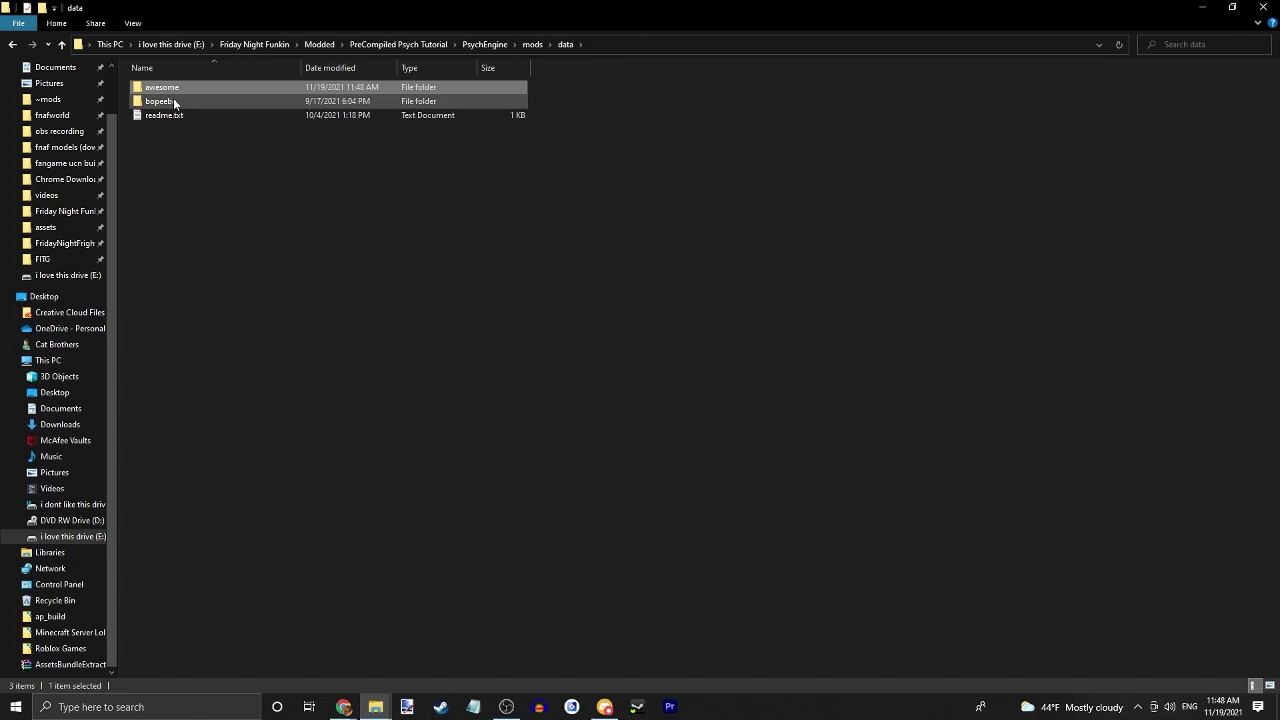
{"action": "right_click", "coordinate": [160, 104]}
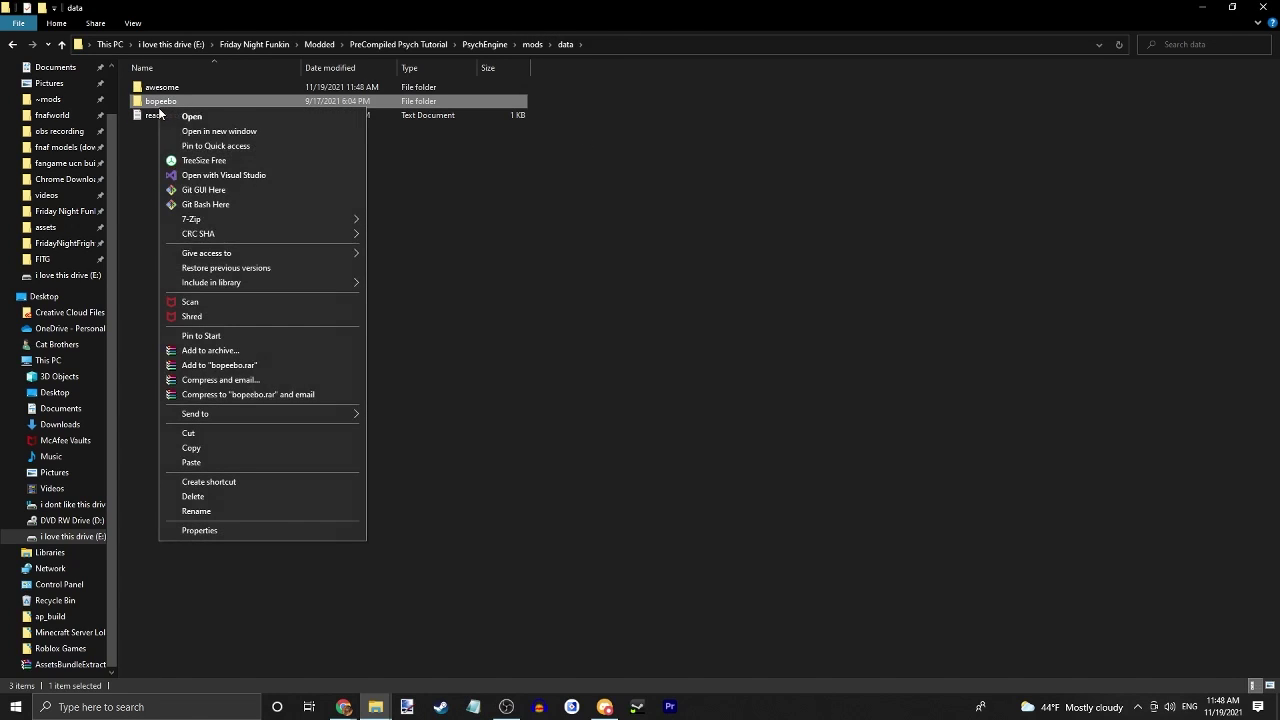
{"action": "left_click", "coordinate": [192, 497]}
- Reopen script.lua from the awesome folder to review which video its cutscene code plays, and close it again
{"action": "left_click", "coordinate": [220, 87]}
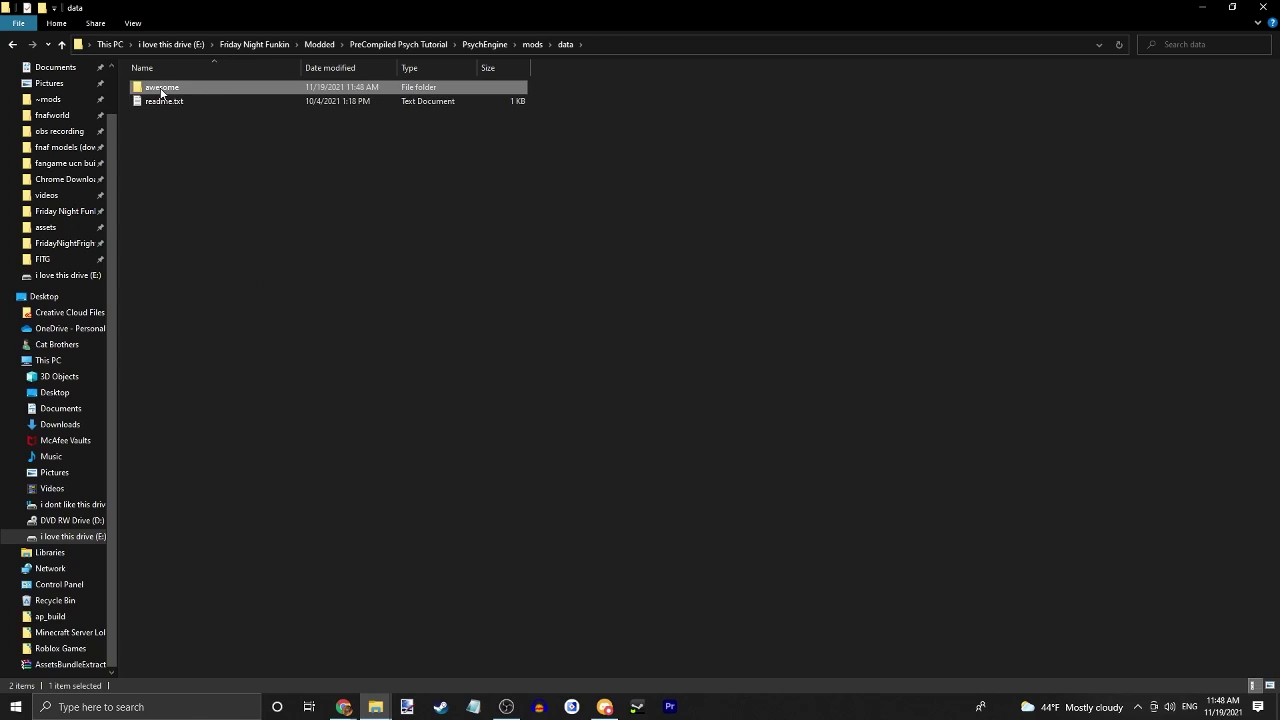
{"action": "double_click", "coordinate": [160, 92]}
{"action": "double_click", "coordinate": [202, 114]}
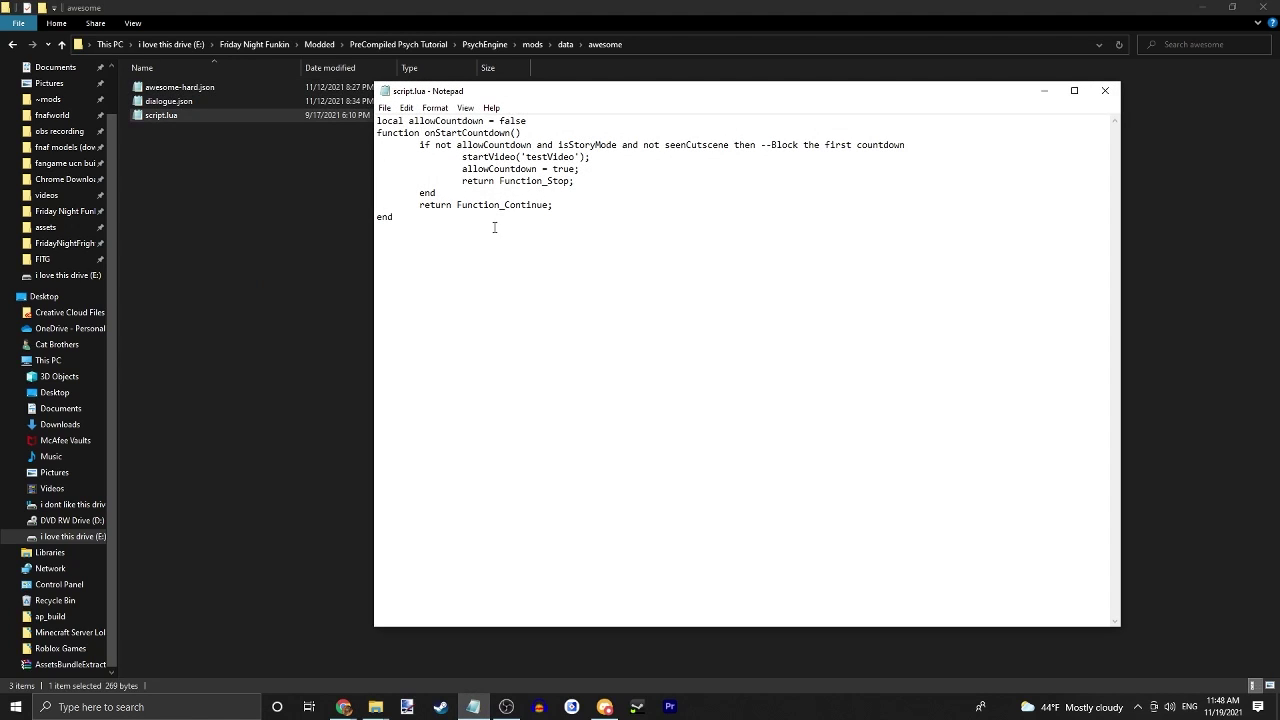
{"action": "left_click_drag", "start_coordinate": [588, 157], "coordinate": [445, 146]}
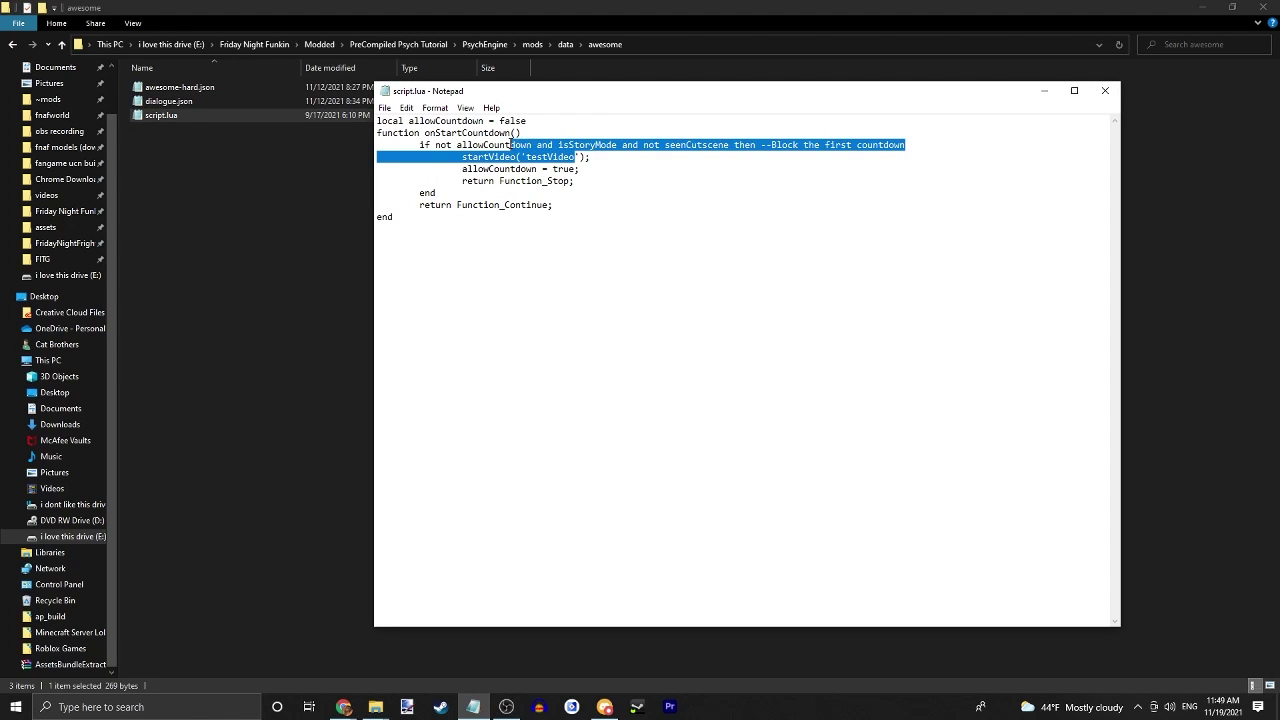
{"action": "double_click", "coordinate": [545, 157]}
{"action": "left_click", "coordinate": [649, 174]}
{"action": "left_click", "coordinate": [1105, 90]}
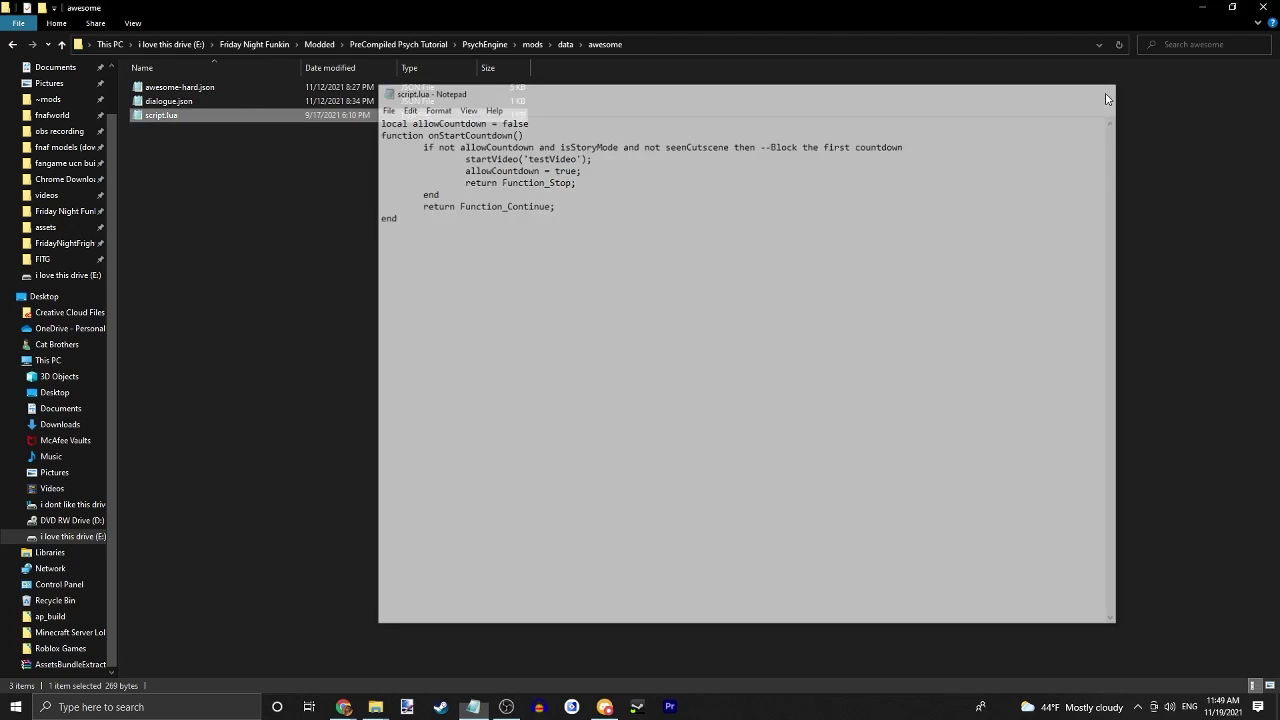
- Launch PsychEngine.exe from the PsychEngine folder and enter the game's Freeplay mode
{"action": "left_click", "coordinate": [418, 45]}
{"action": "double_click", "coordinate": [418, 88]}
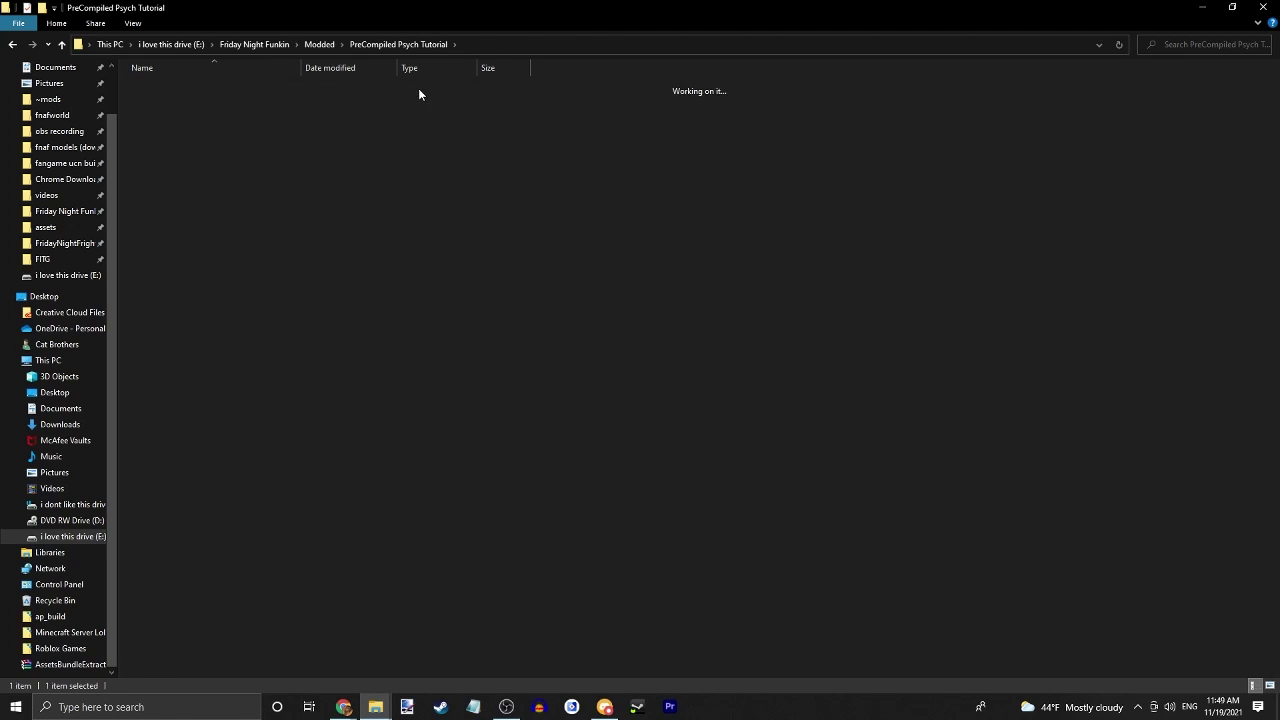
{"action": "double_click", "coordinate": [209, 213]}
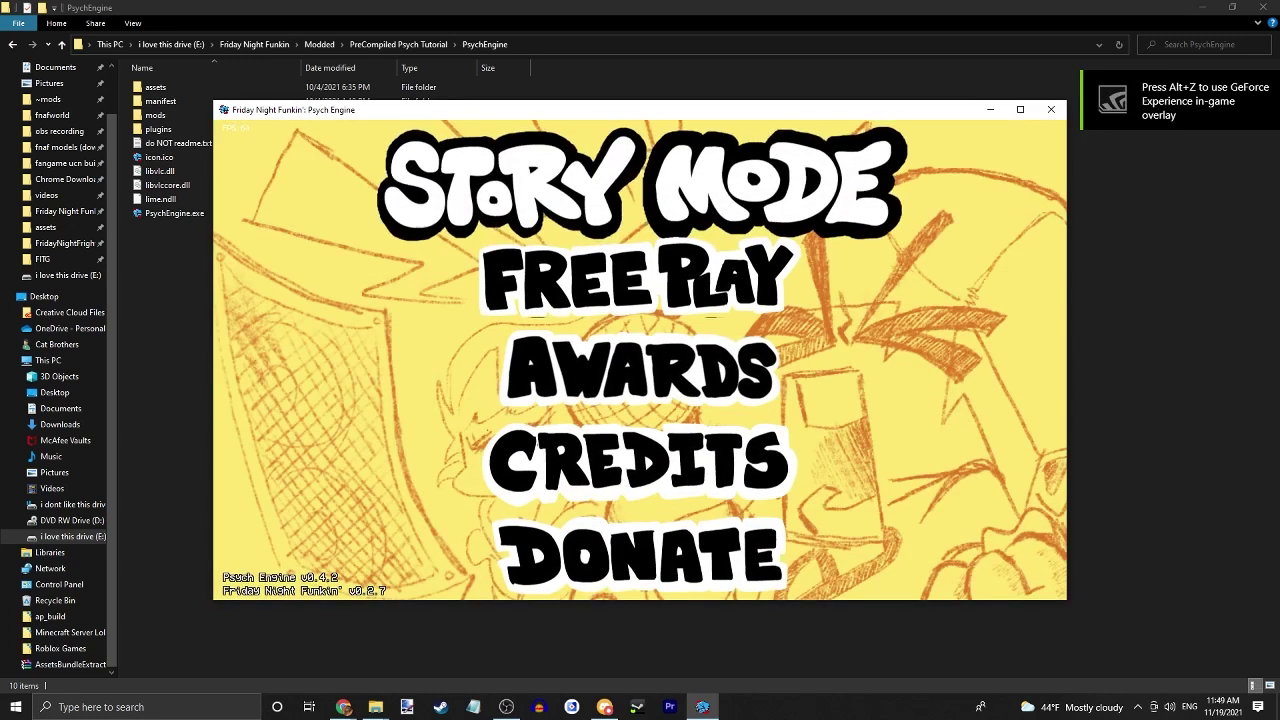
{"action": "key", "text": "minus"}
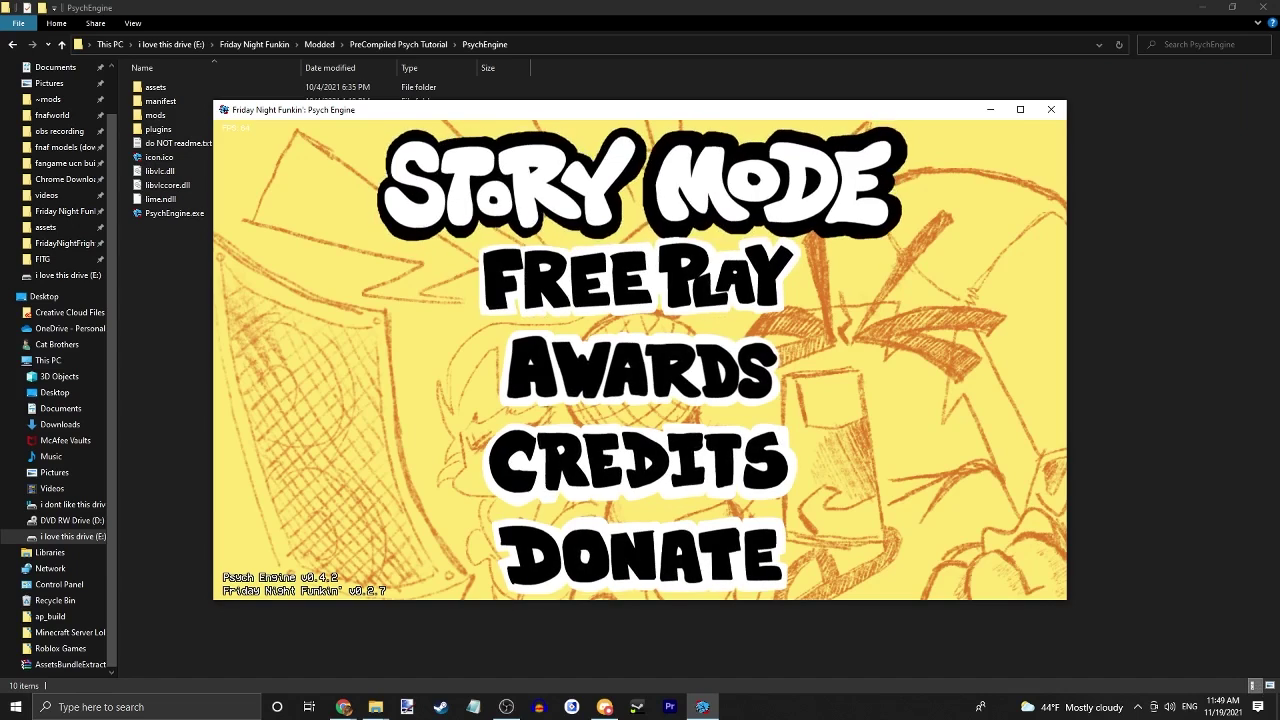
{"action": "key", "text": "Down"}
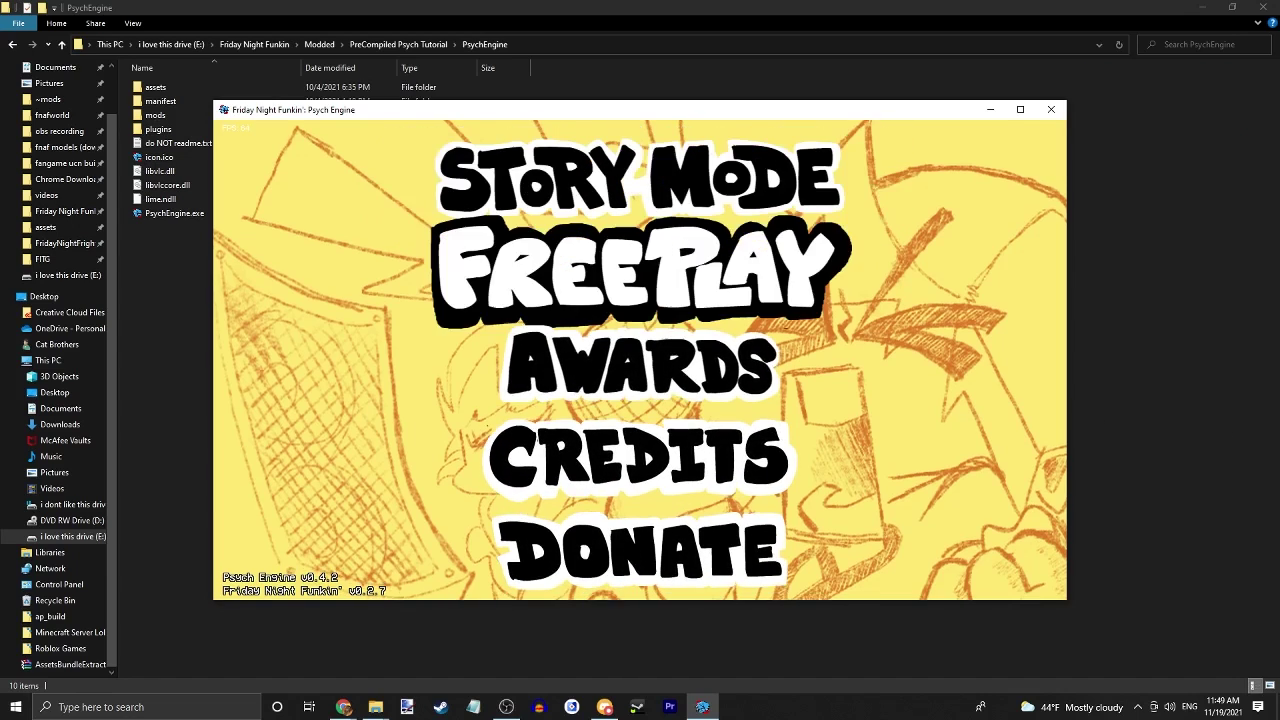
{"action": "key", "text": "Return"}
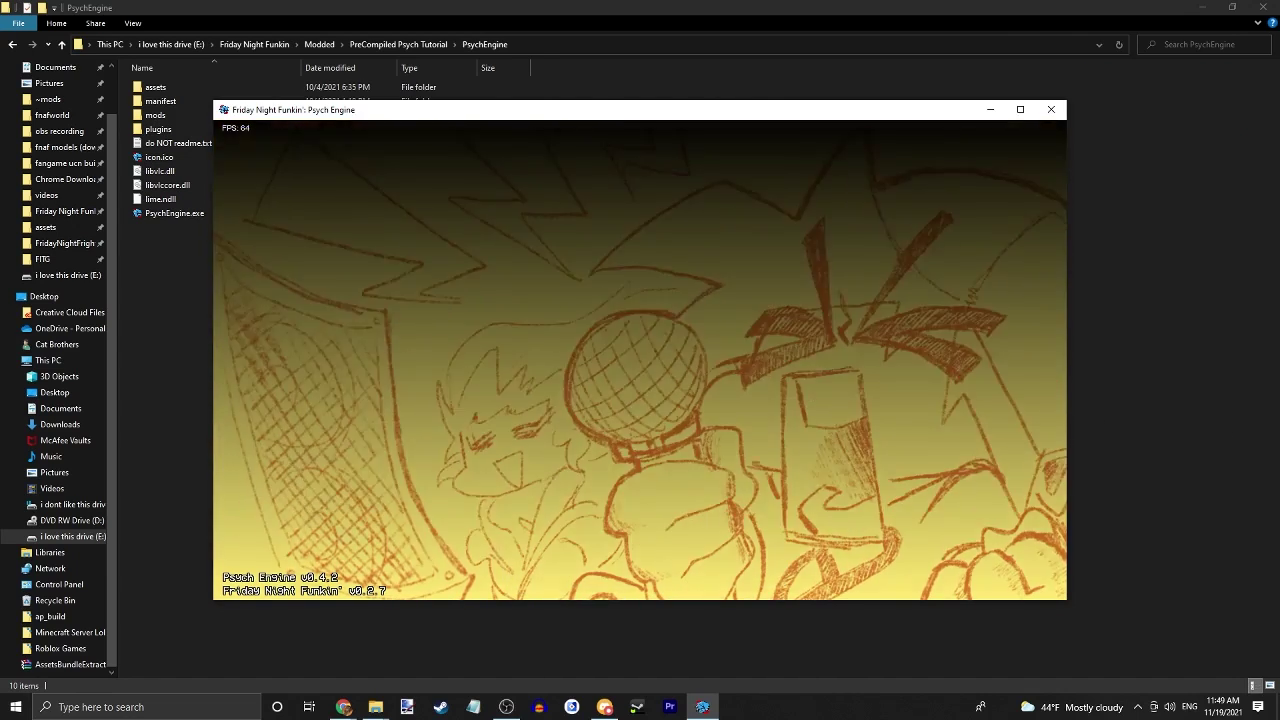
- Play the opening notes of the song Awesome on Hard and pause the game
{"action": "key", "text": "Right"}
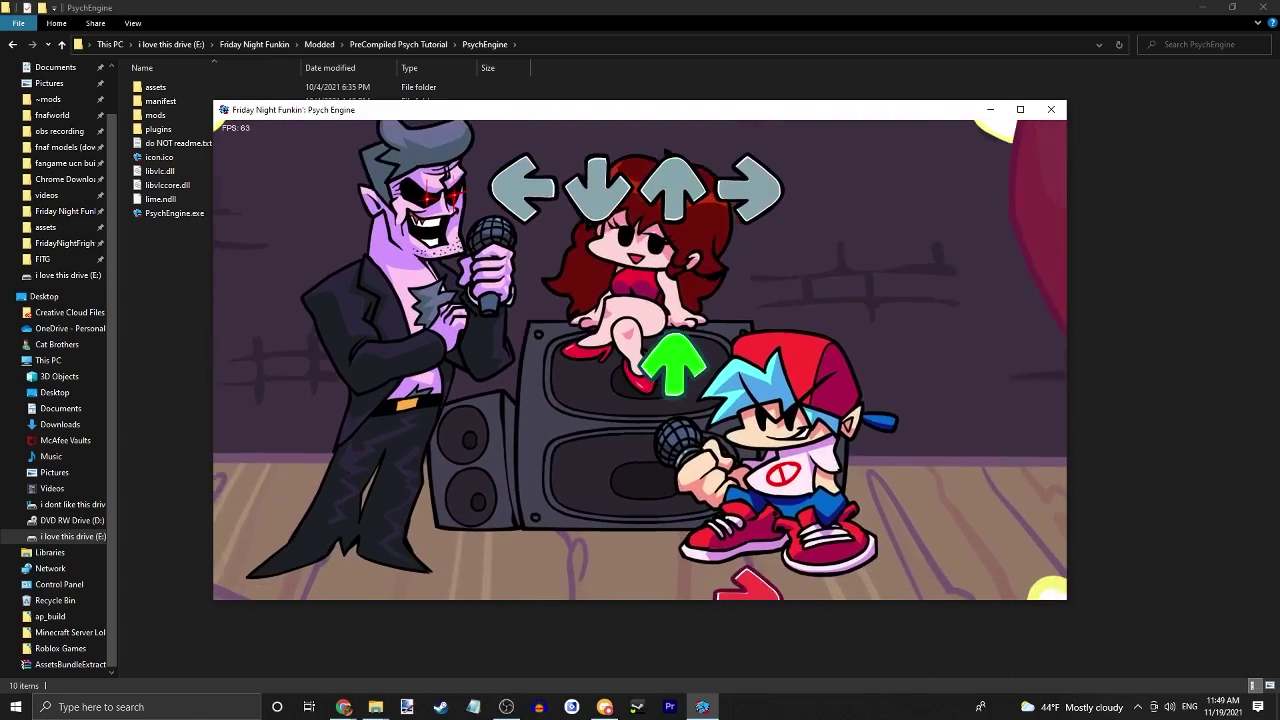
{"action": "key", "text": "Up"}
{"action": "key", "text": "Right"}
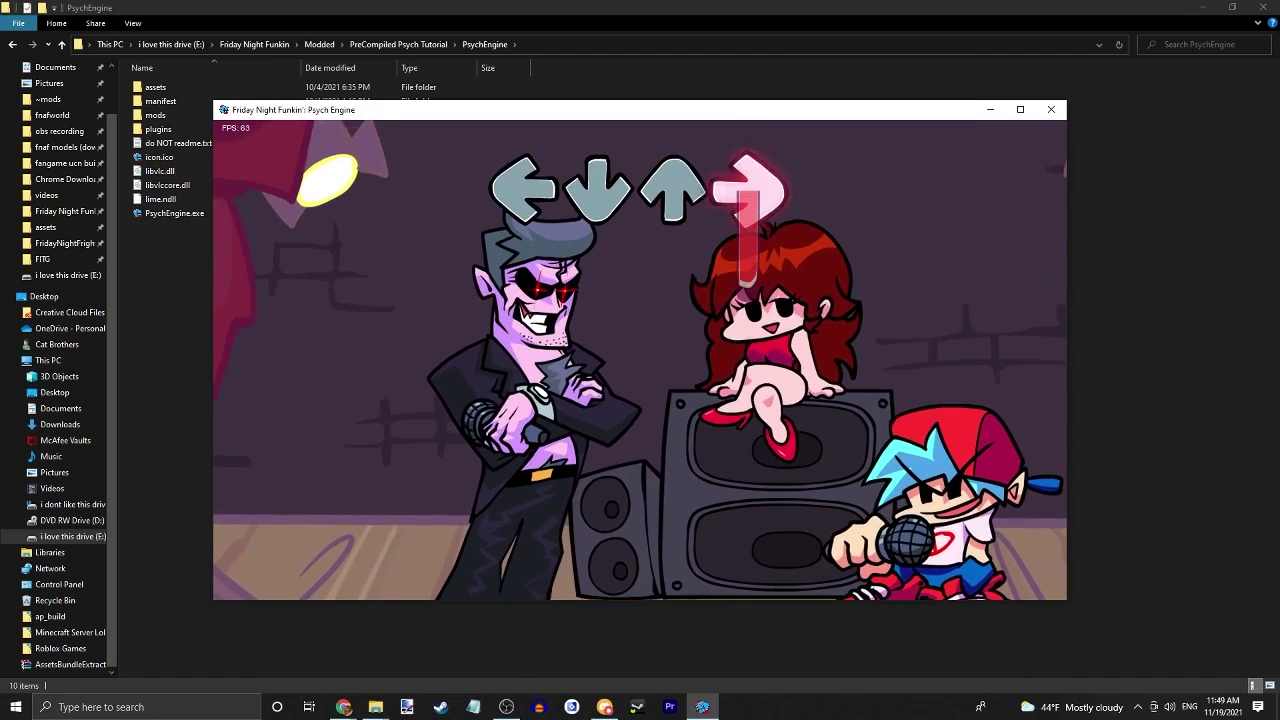
{"action": "key", "text": "Return"}
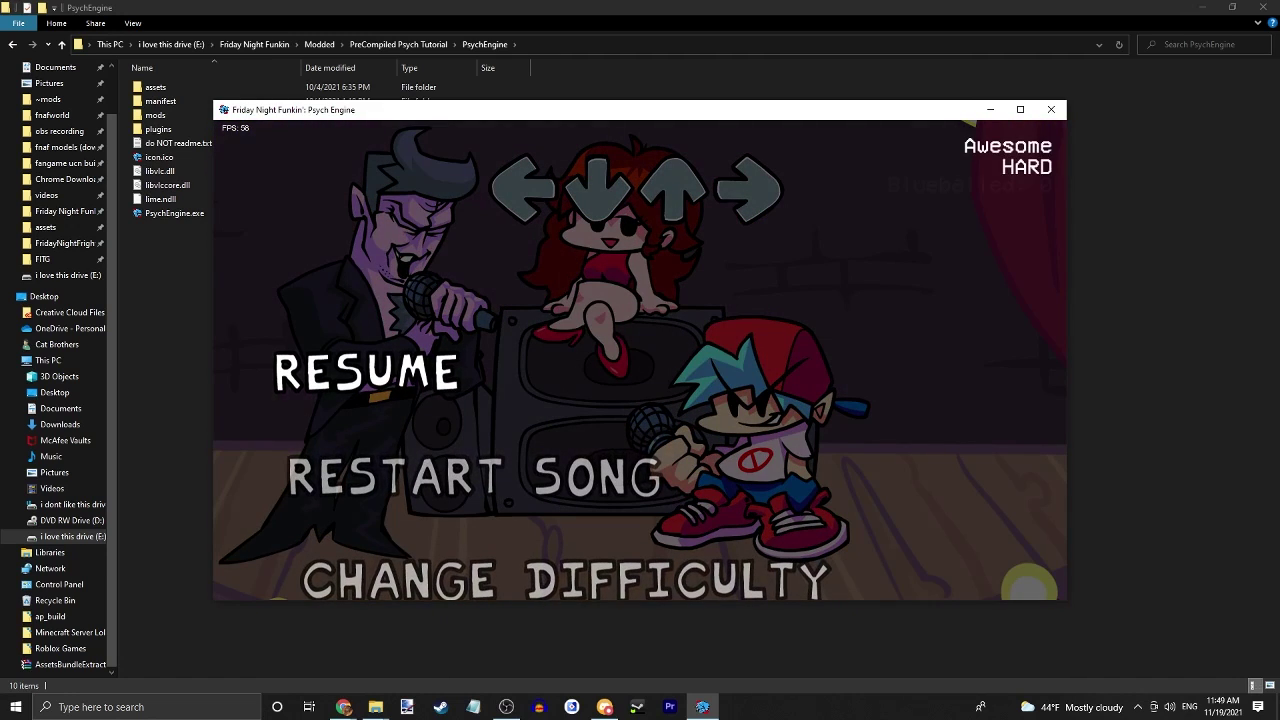